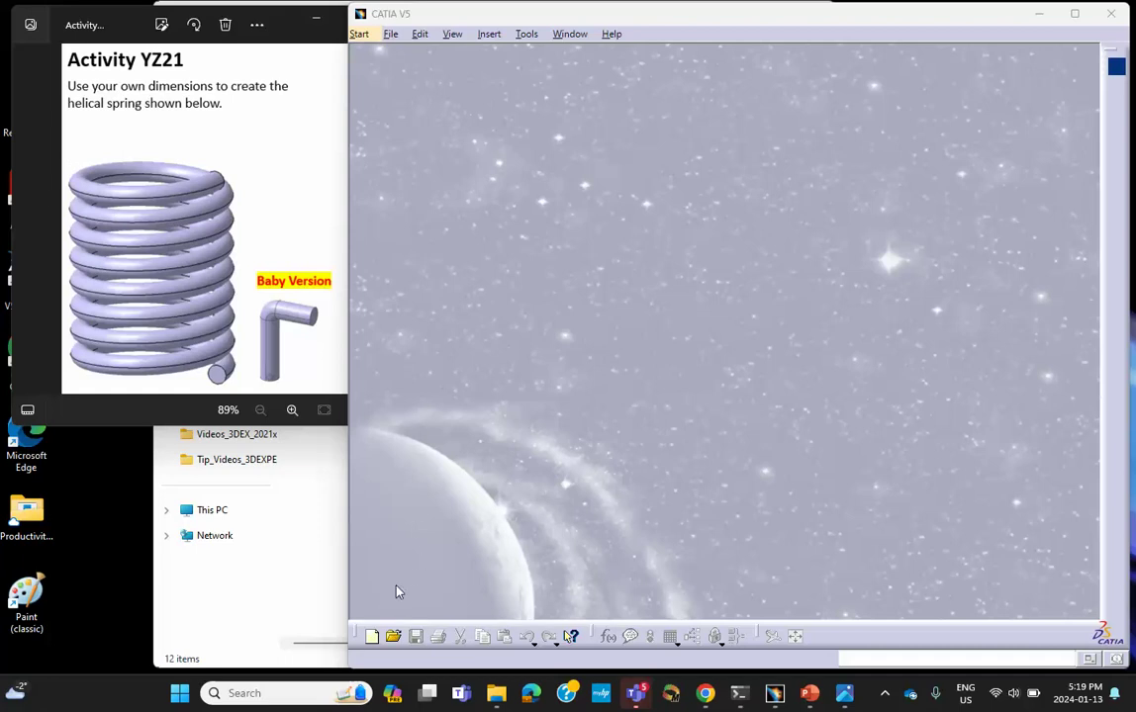
Create a new Part document with the name Part1 and hybrid design enabled
{"action": "left_click", "coordinate": [372, 636]}
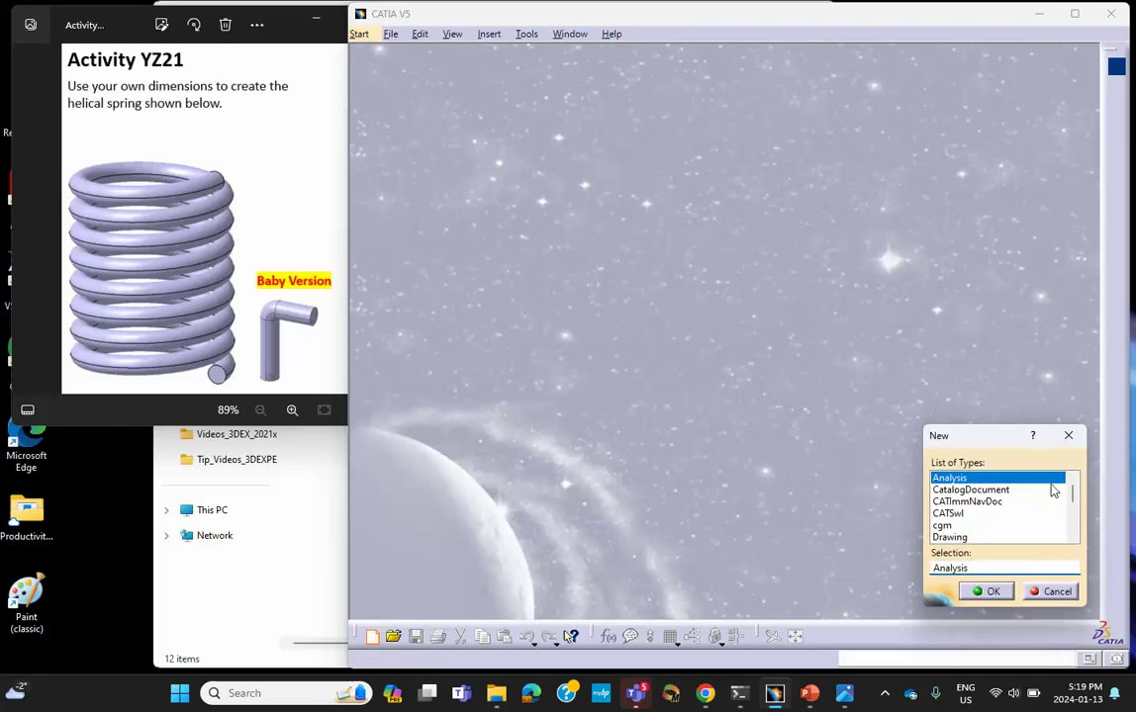
{"action": "scroll", "coordinate": [990, 495], "scroll_direction": "down", "scroll_amount": 5}
{"action": "left_click", "coordinate": [950, 479]}
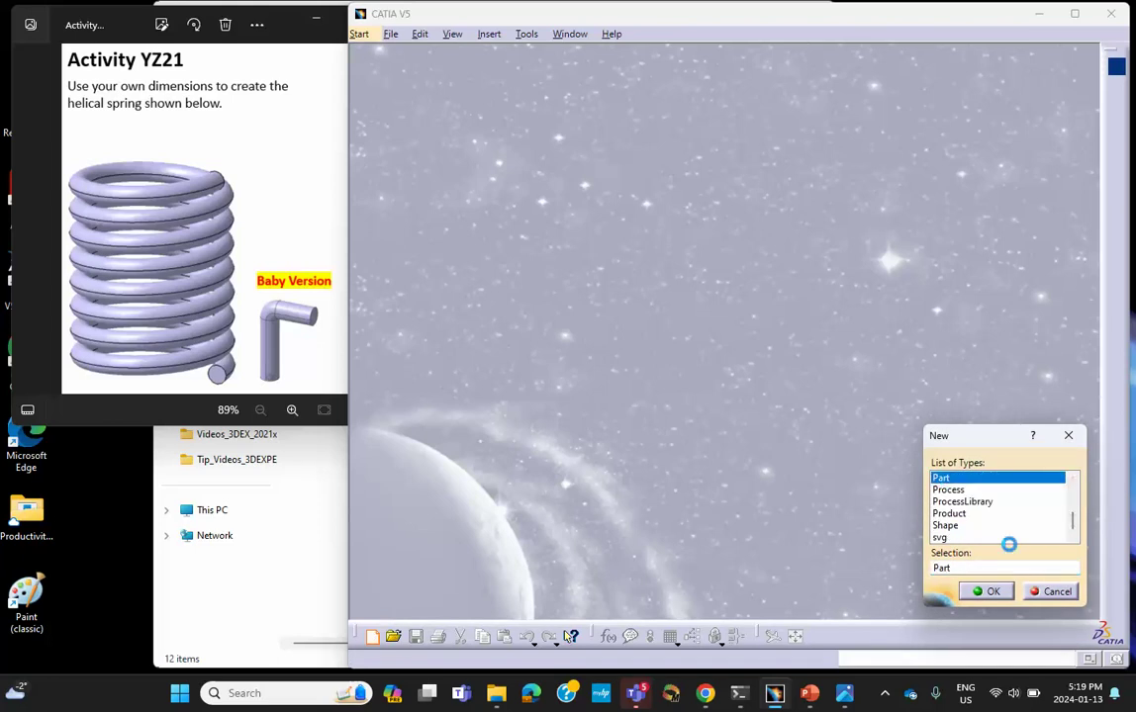
{"action": "left_click", "coordinate": [987, 590]}
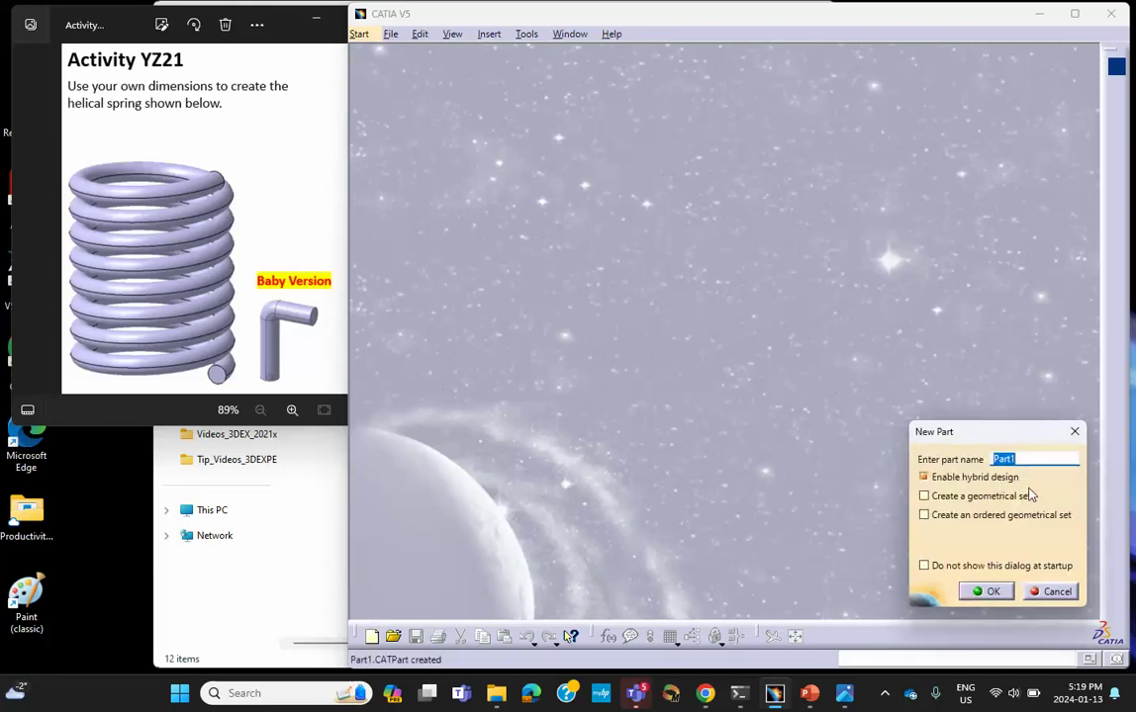
{"action": "left_click", "coordinate": [990, 591]}
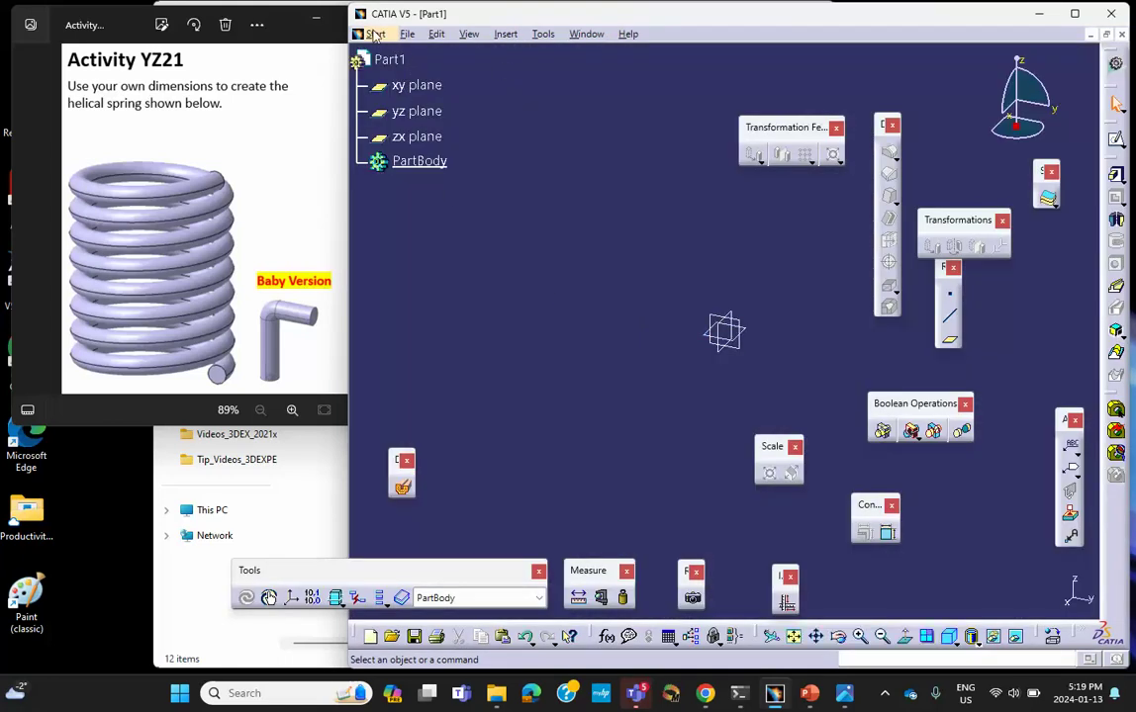
Save the new part as YZ21 in the Week_2_CAD_W24 folder through Save Management
{"action": "left_click", "coordinate": [407, 34]}
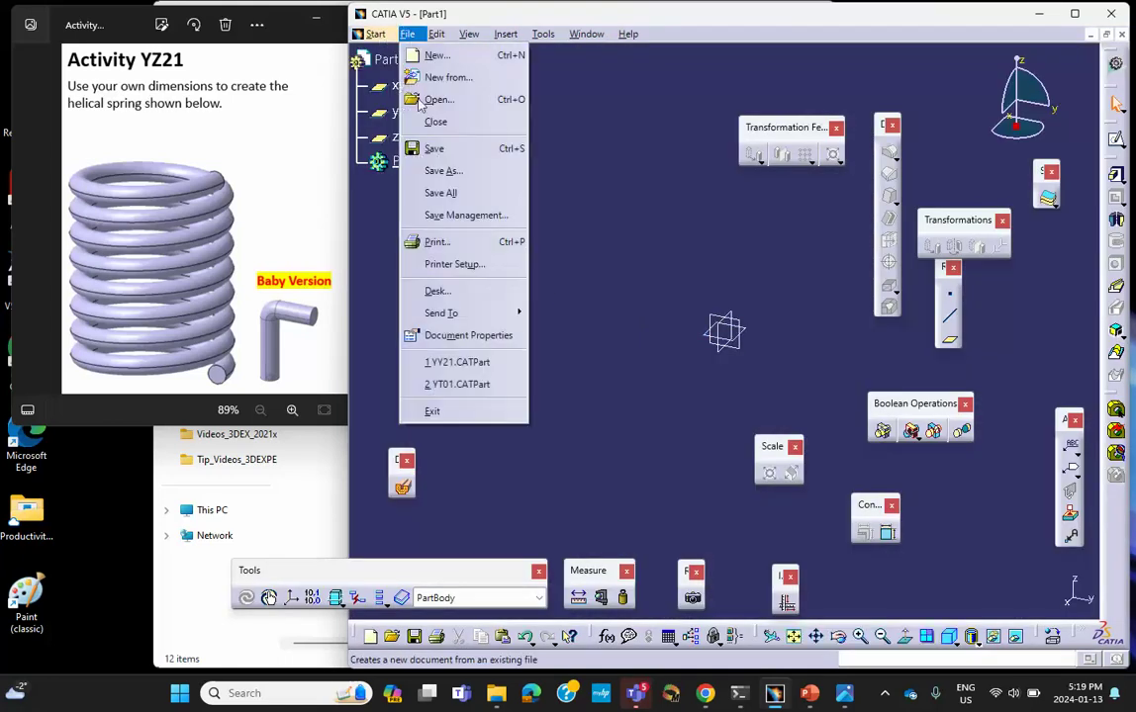
{"action": "left_click", "coordinate": [448, 216]}
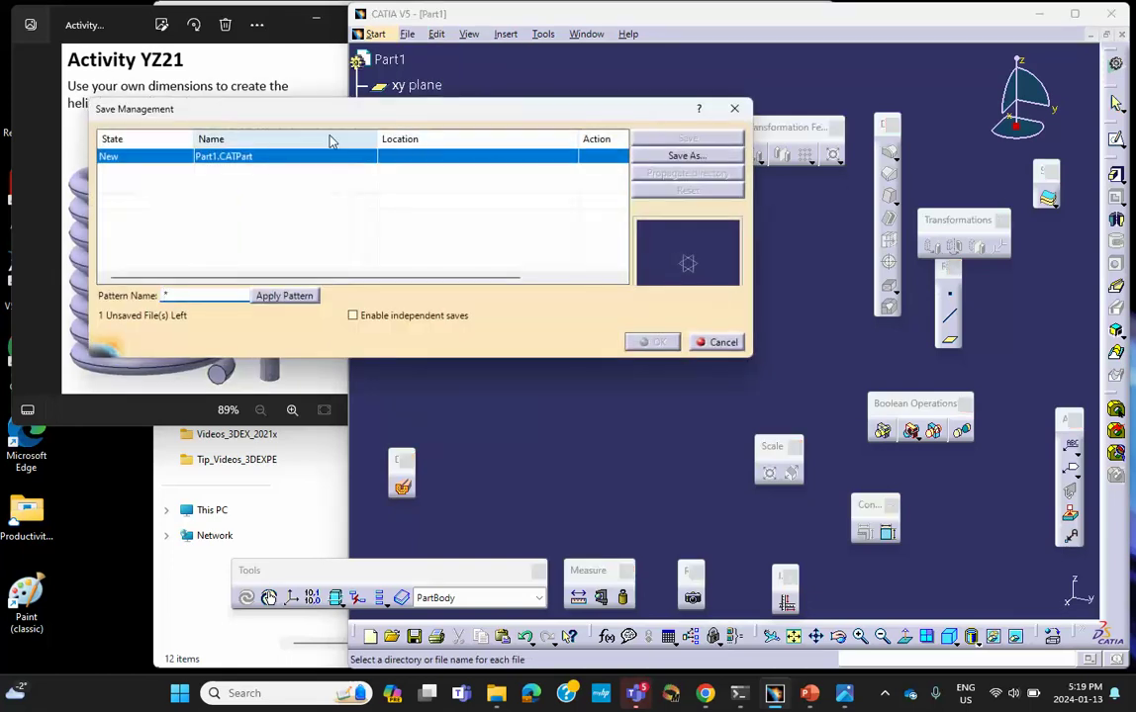
{"action": "left_click", "coordinate": [679, 159]}
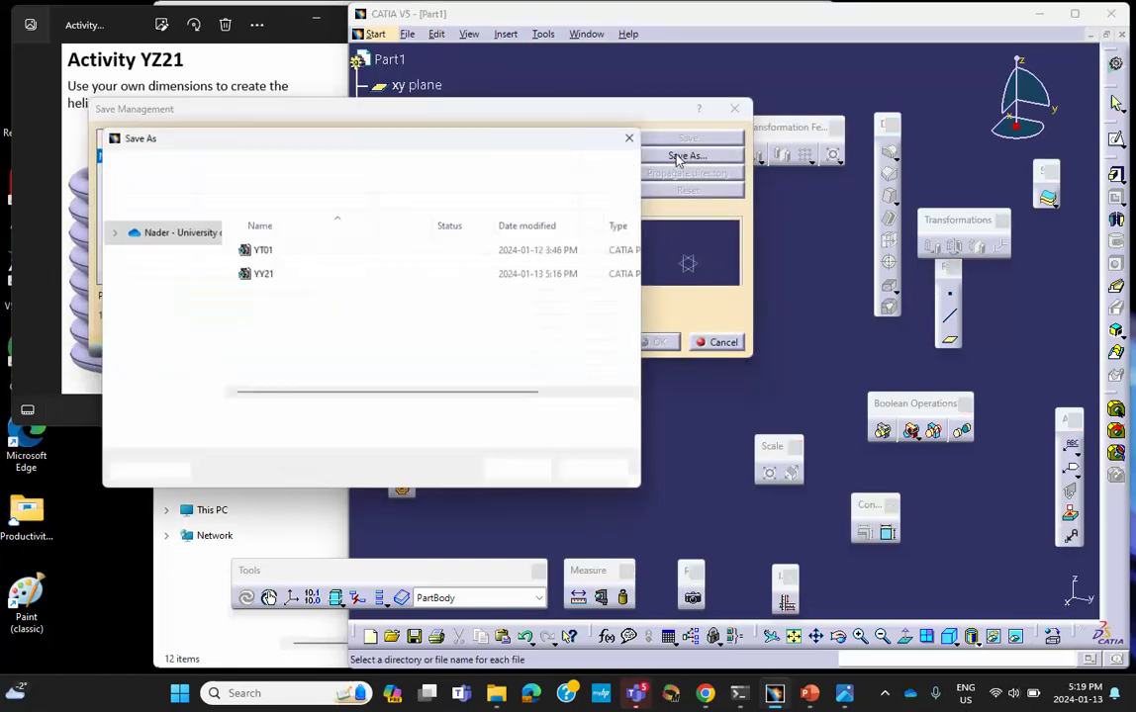
{"action": "left_click", "coordinate": [267, 277]}
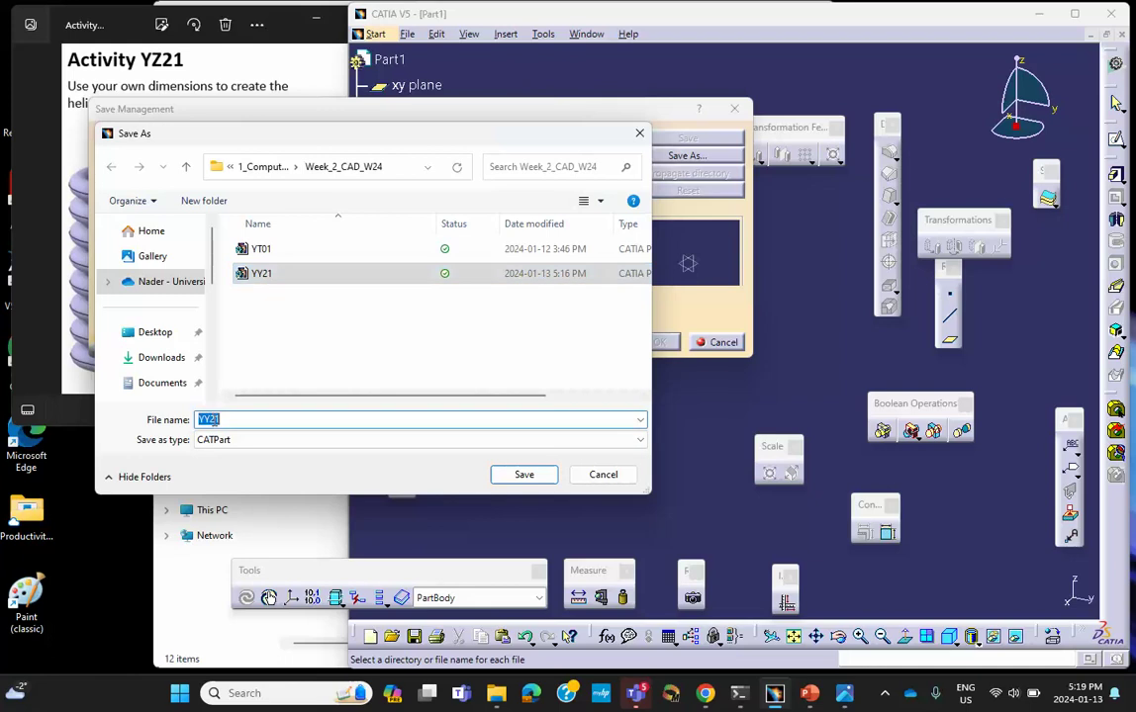
{"action": "left_click", "coordinate": [212, 419]}
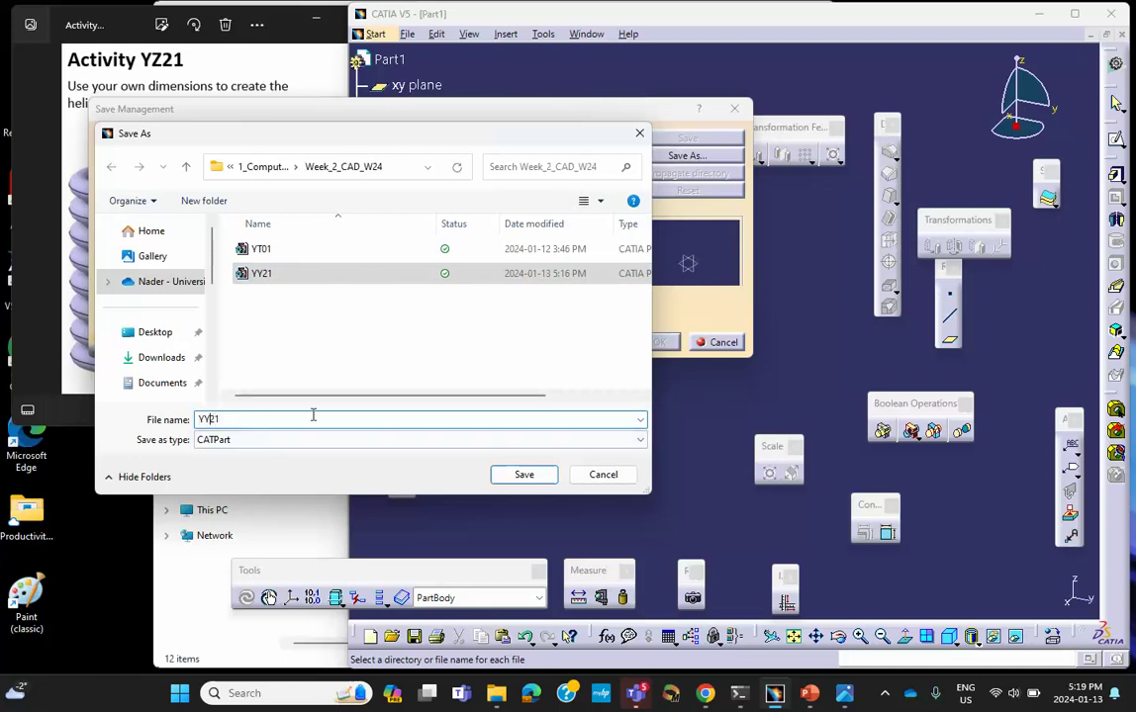
{"action": "key", "text": "BackSpace"}
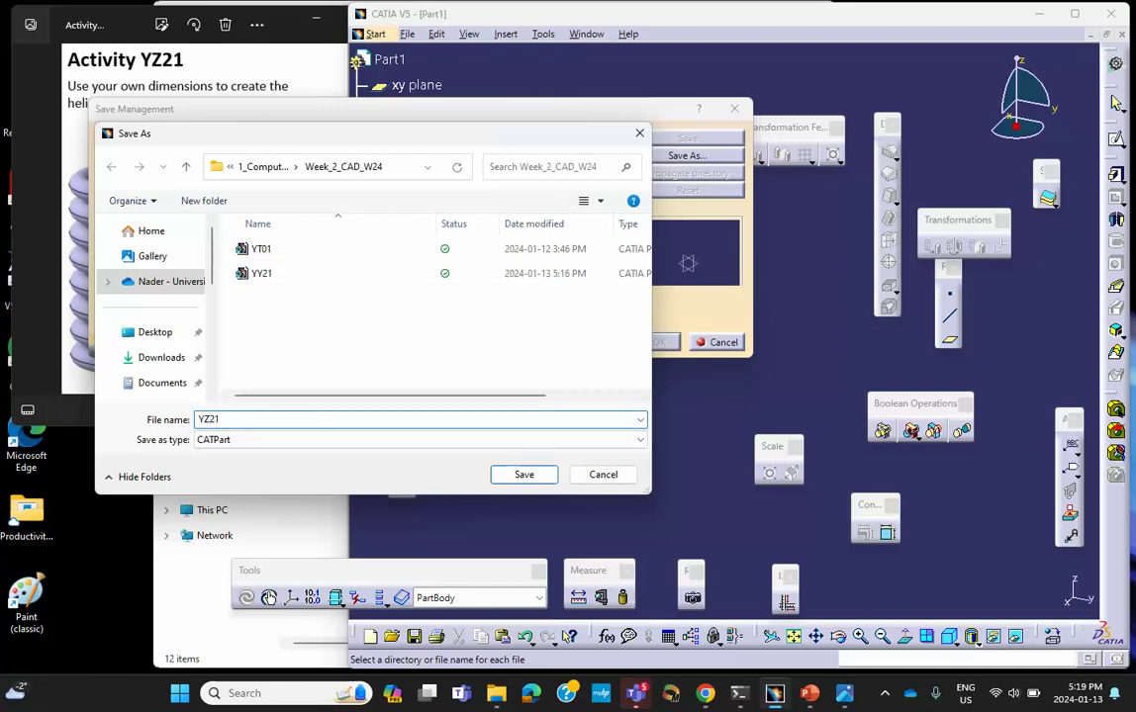
{"action": "type", "text": "Z"}
{"action": "left_click", "coordinate": [524, 476]}
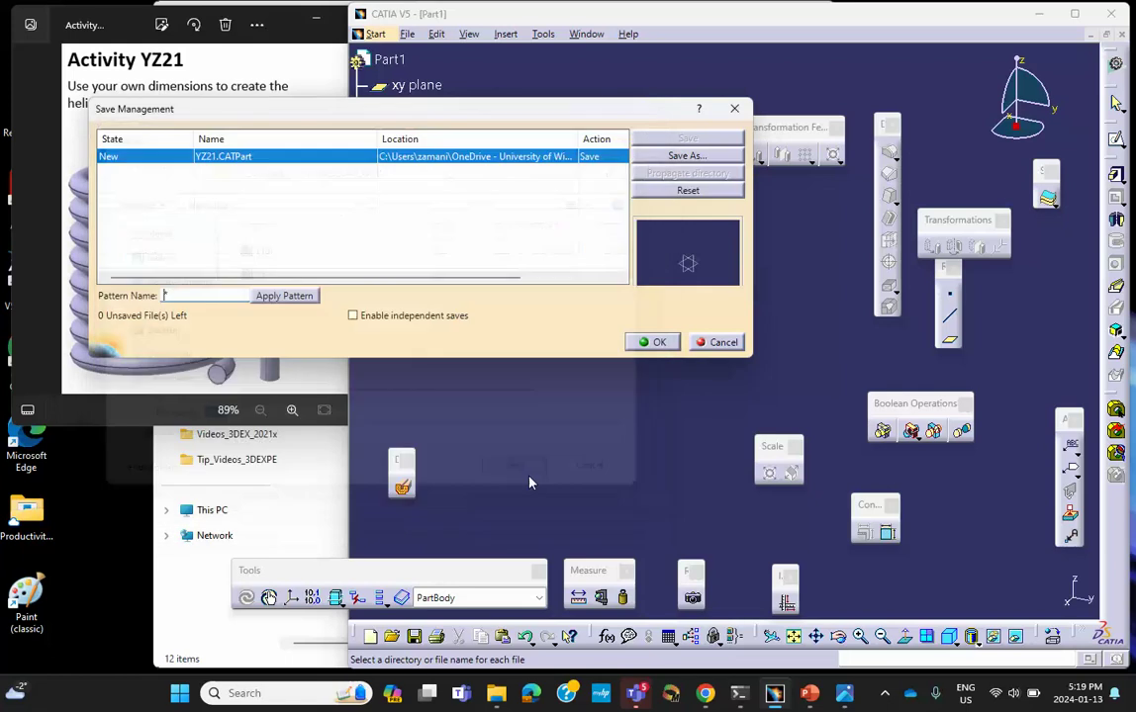
{"action": "left_click", "coordinate": [656, 342]}
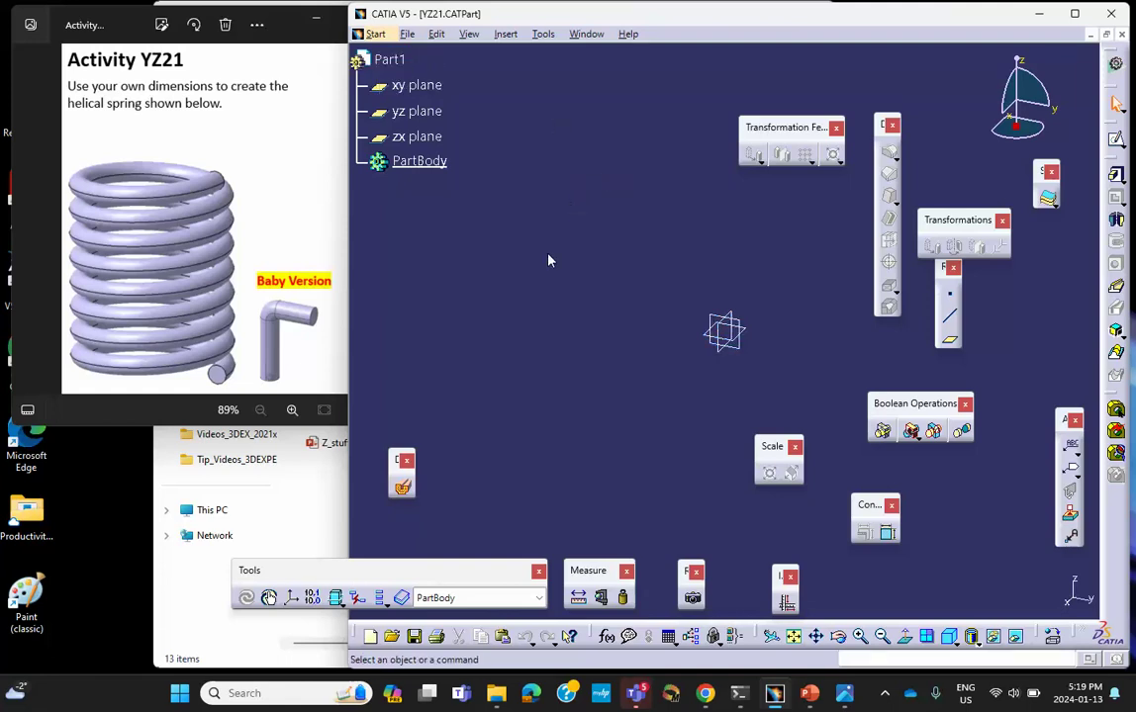
{"action": "mouse_move", "coordinate": [626, 208]}
{"action": "middle_mouse_down"}
{"action": "mouse_move", "coordinate": [568, 281]}
{"action": "mouse_move", "coordinate": [606, 219]}
{"action": "middle_mouse_up"}
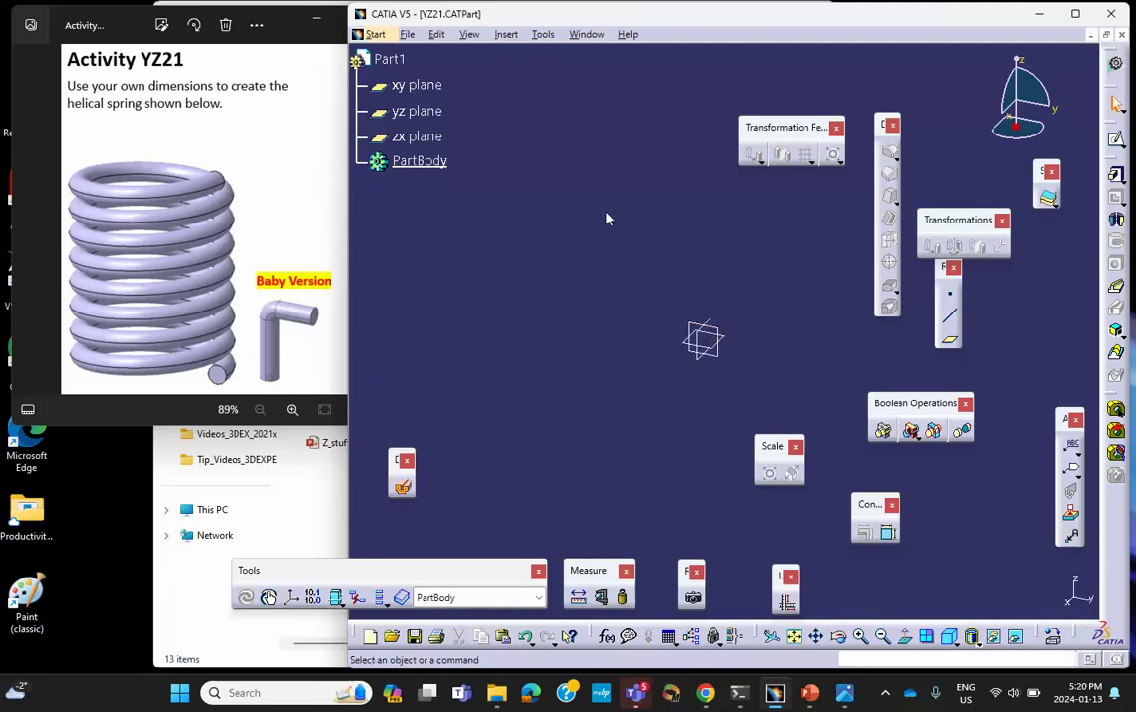
{"action": "left_click", "coordinate": [376, 35]}
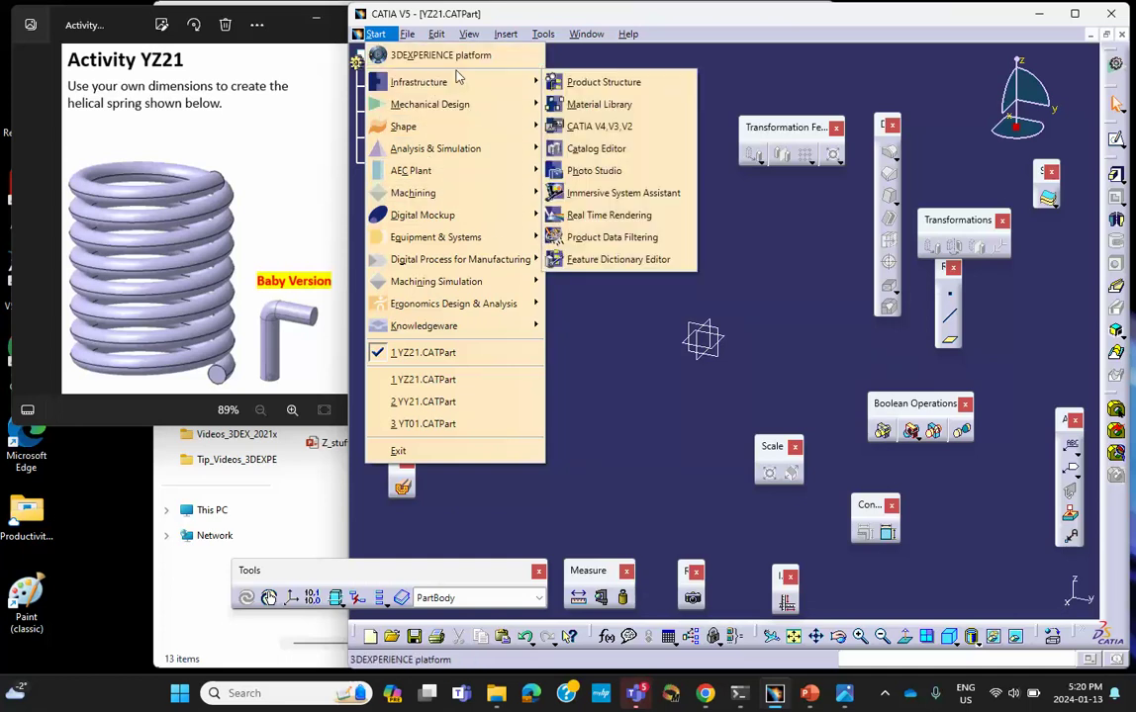
{"action": "mouse_move", "coordinate": [416, 116]}
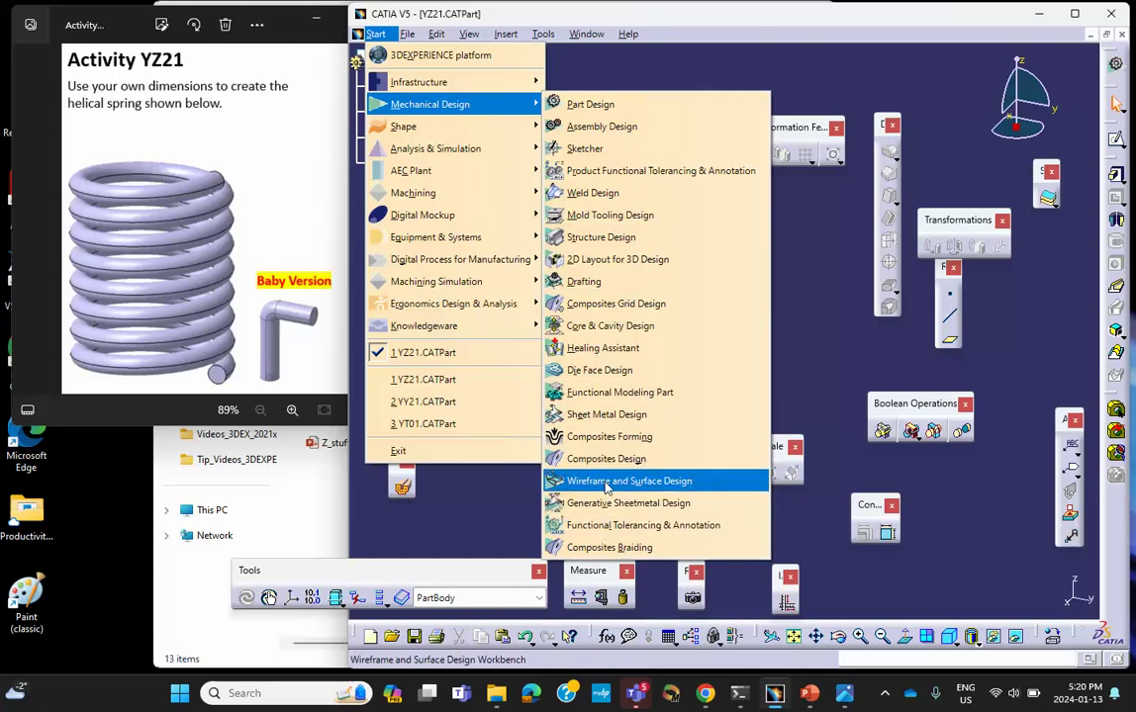
{"action": "left_click", "coordinate": [827, 287]}
{"action": "left_click", "coordinate": [376, 34]}
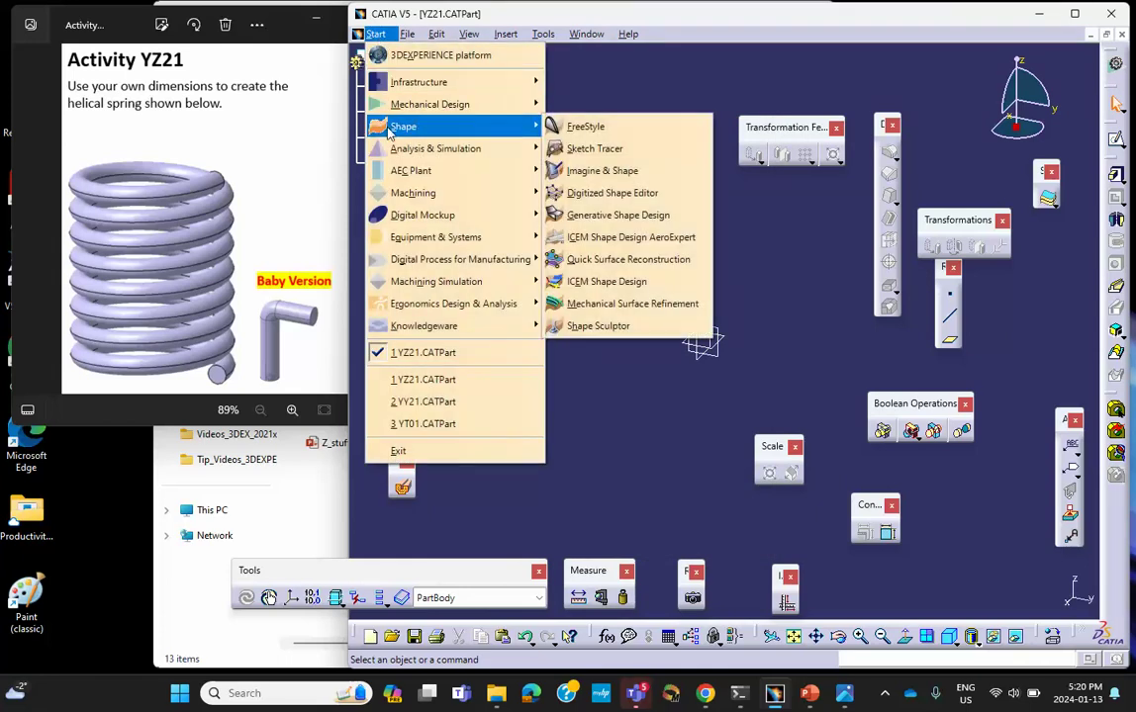
{"action": "mouse_move", "coordinate": [529, 128]}
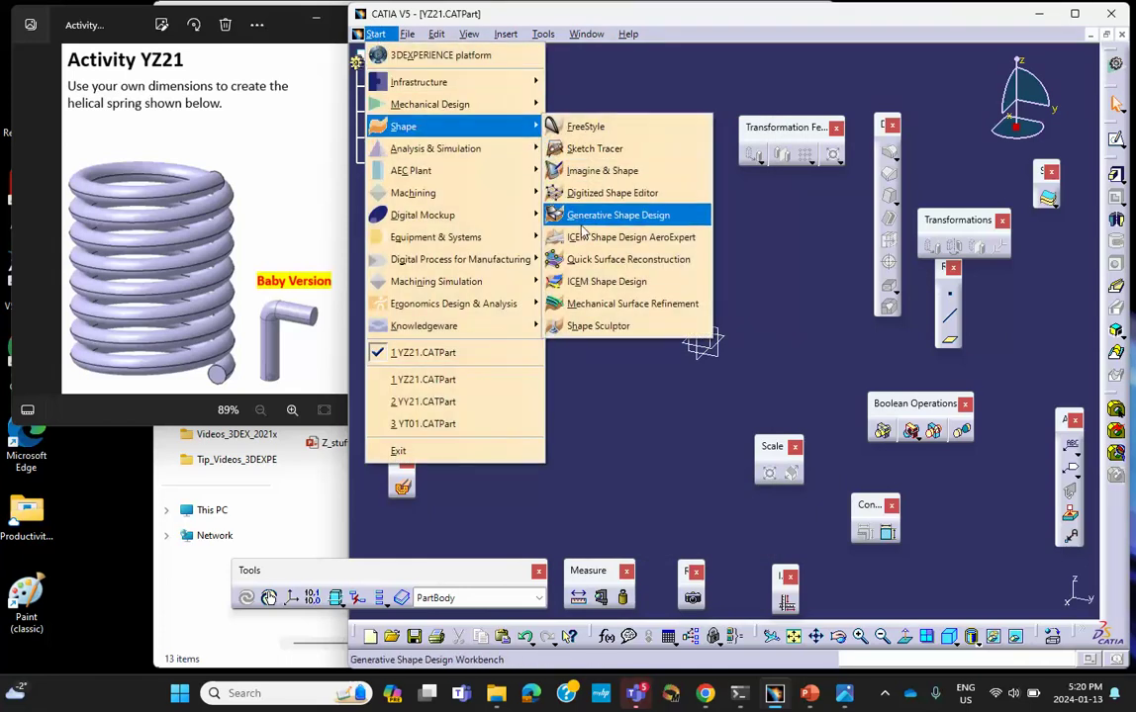
{"action": "left_click", "coordinate": [629, 85]}
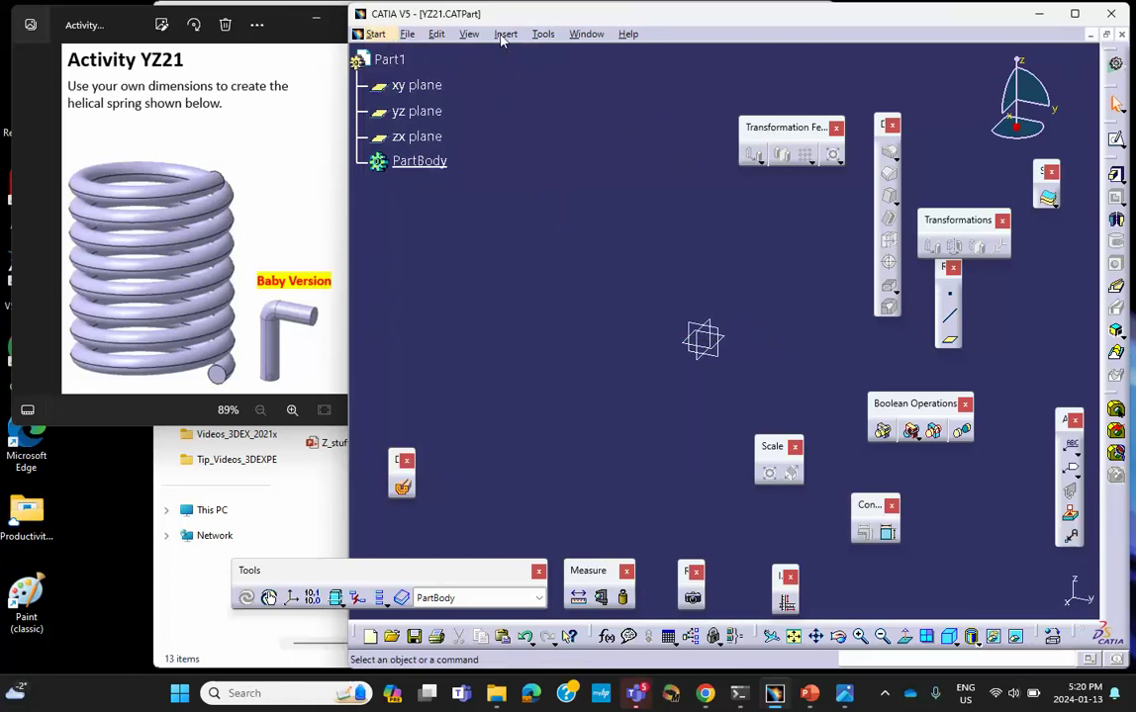
Switch to the Wireframe and Surface Design workbench for the part
{"action": "left_click", "coordinate": [376, 34]}
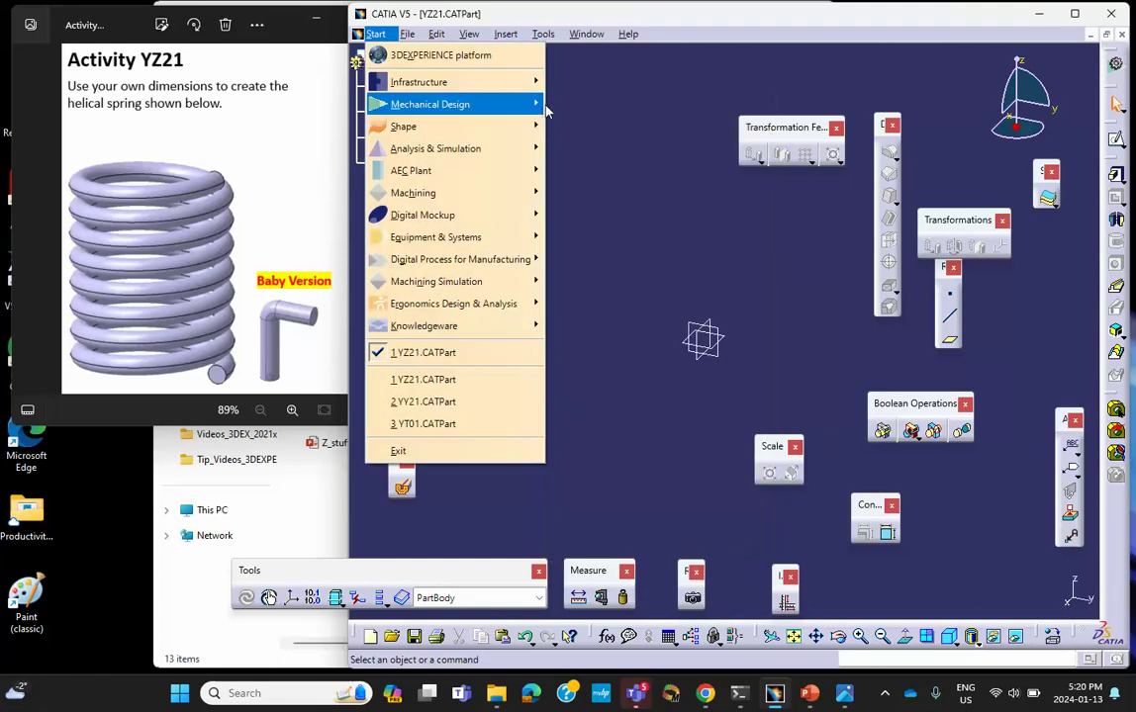
{"action": "mouse_move", "coordinate": [539, 107]}
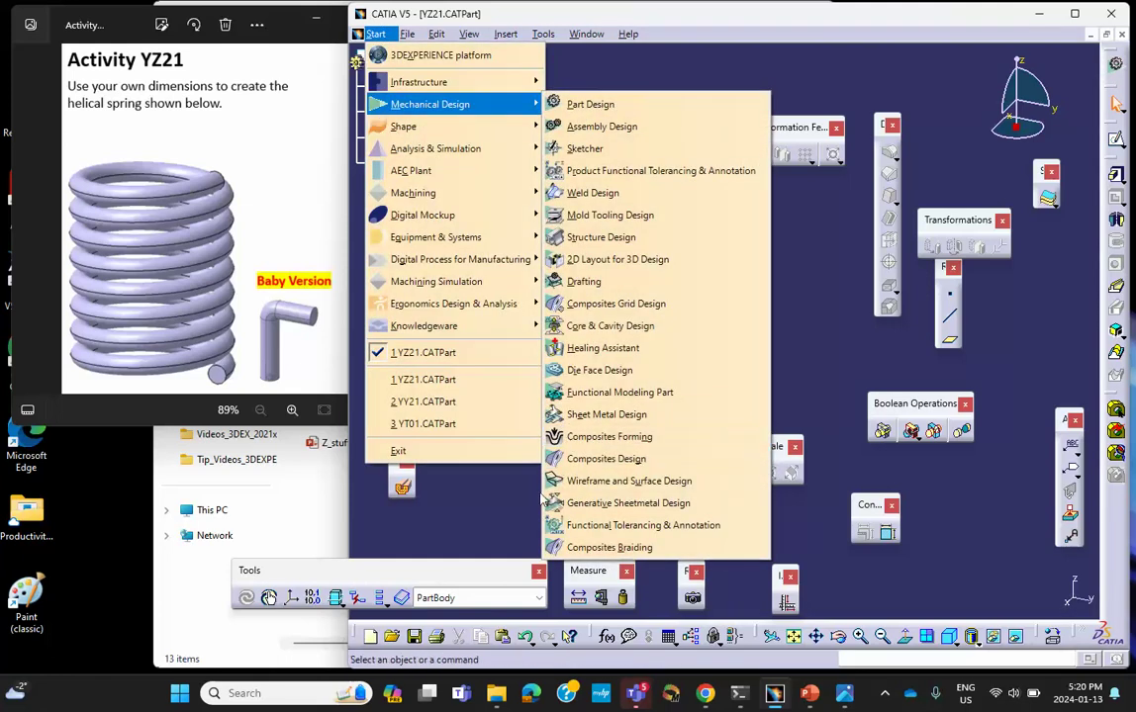
{"action": "left_click", "coordinate": [591, 481]}
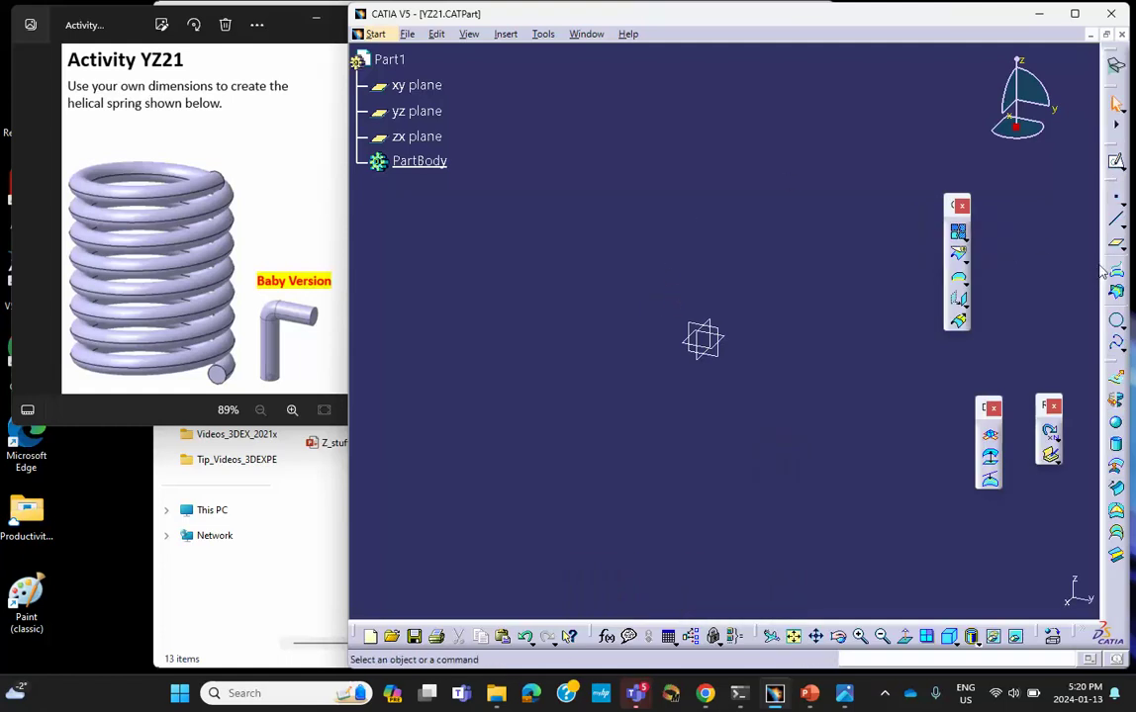
Undock the Wireframe and Surfaces toolbars and arrange them as horizontal floating bars clear of the other toolbars
{"action": "left_click_drag", "start_coordinate": [1115, 184], "coordinate": [1069, 158]}
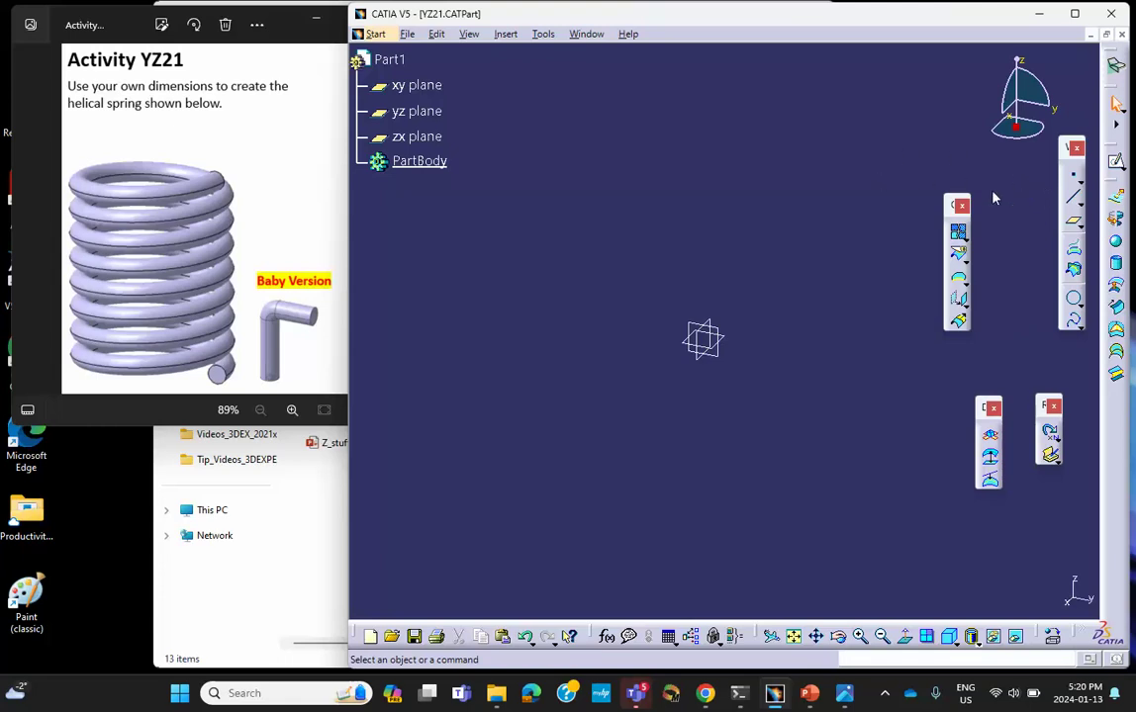
{"action": "left_click_drag", "start_coordinate": [1115, 173], "coordinate": [810, 91]}
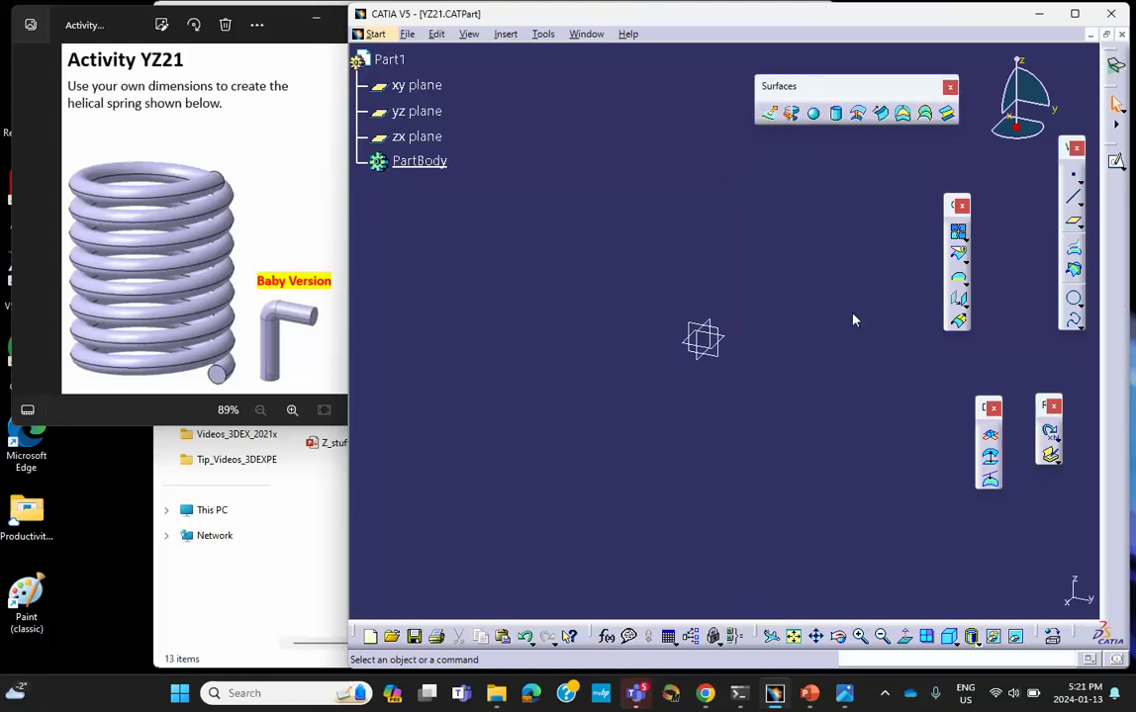
{"action": "middle_click_drag", "start_coordinate": [768, 255], "coordinate": [719, 272]}
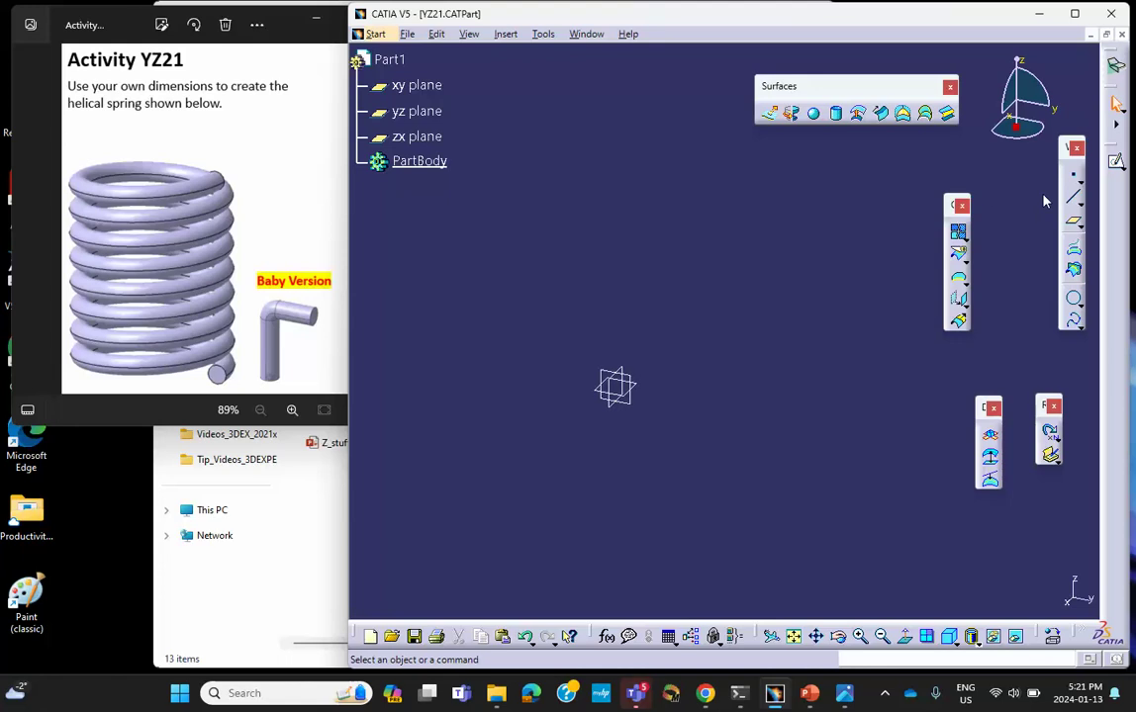
{"action": "left_click_drag", "start_coordinate": [1071, 150], "coordinate": [805, 175]}
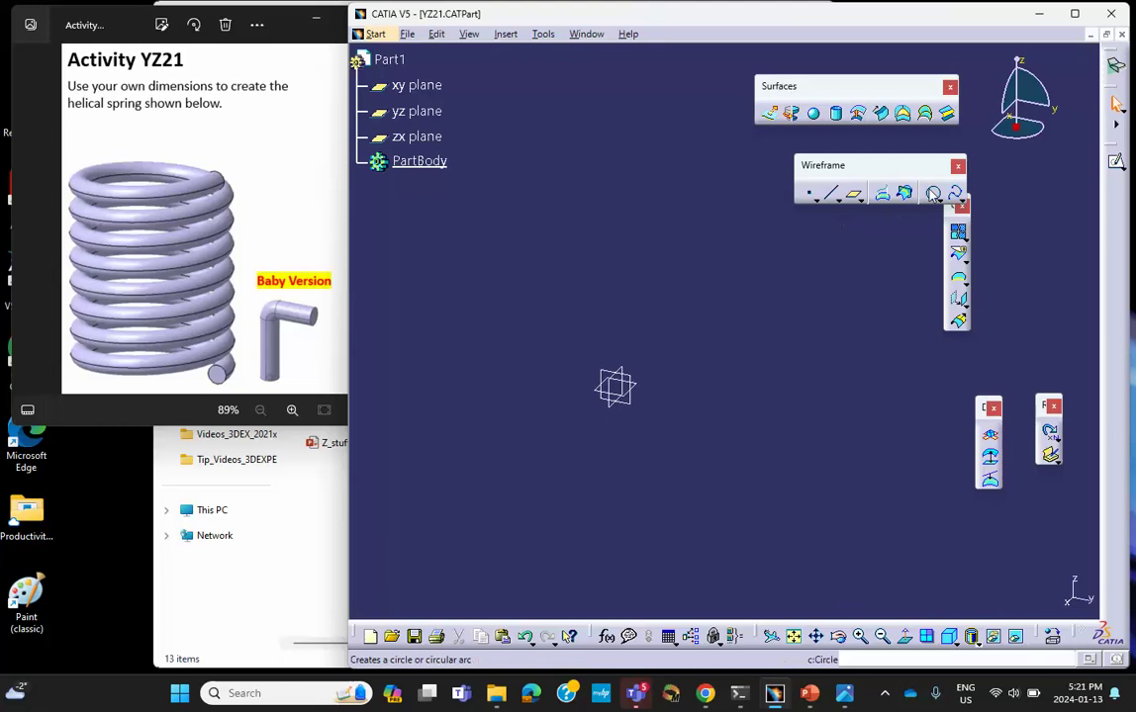
{"action": "left_click_drag", "start_coordinate": [950, 212], "coordinate": [1005, 221]}
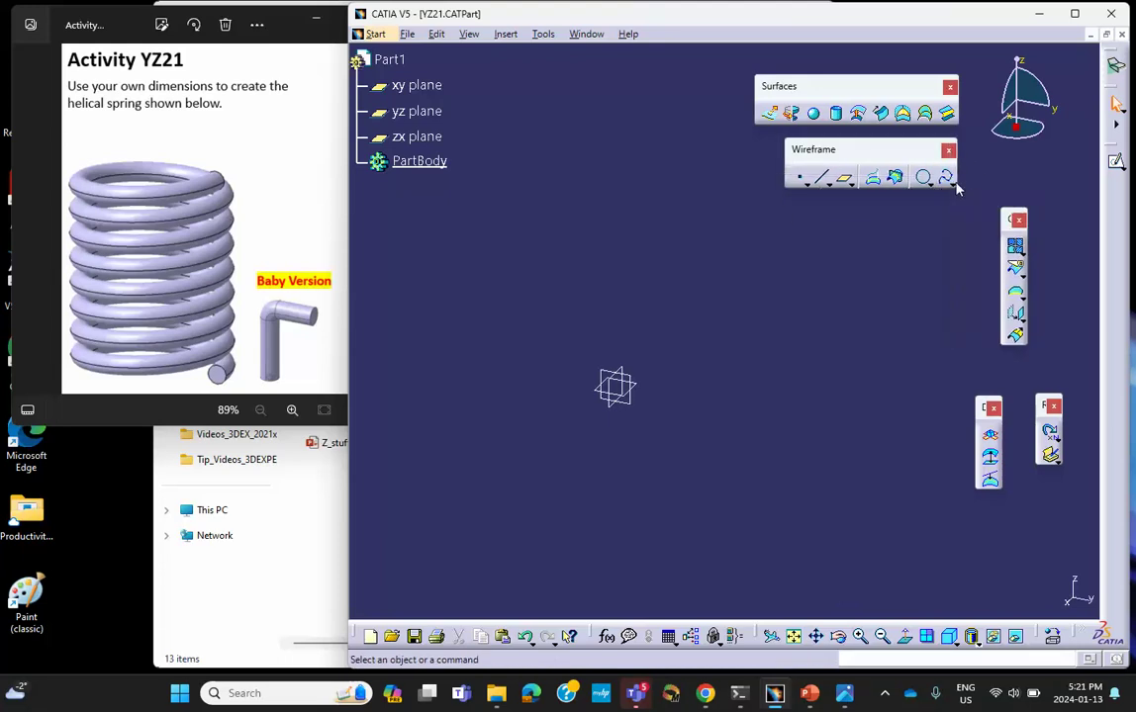
Start a Helix curve and create its starting point by coordinates at X 0, Y 0, Z 0 in
{"action": "left_click", "coordinate": [954, 185]}
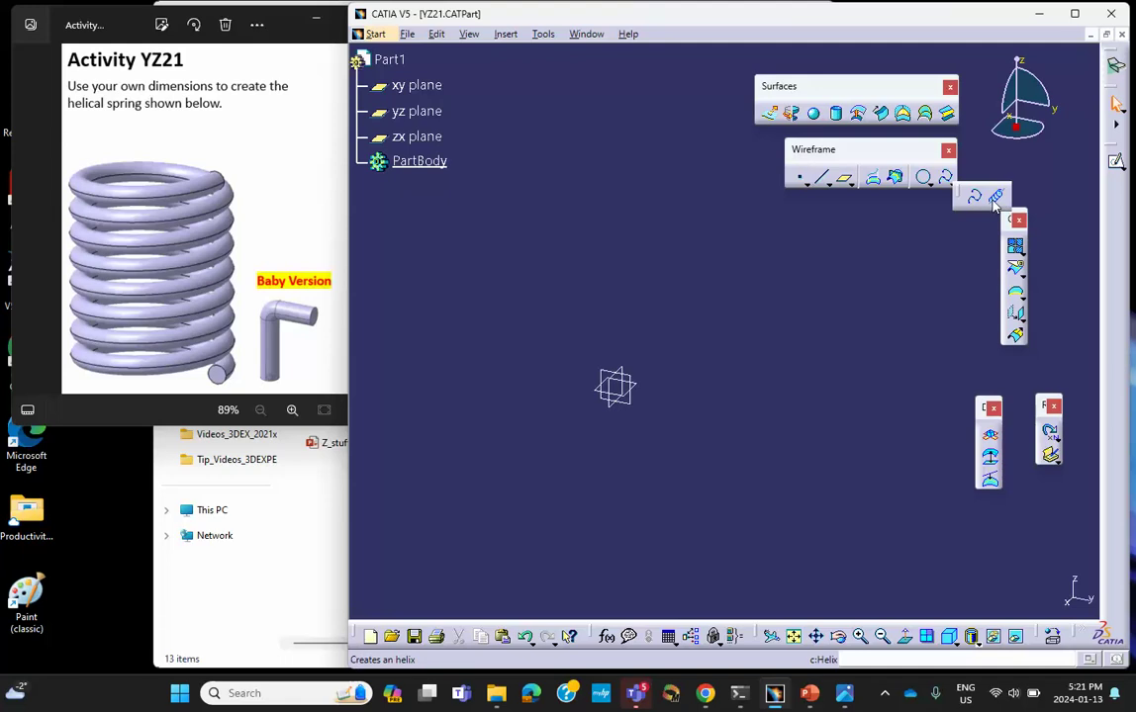
{"action": "left_click", "coordinate": [995, 198]}
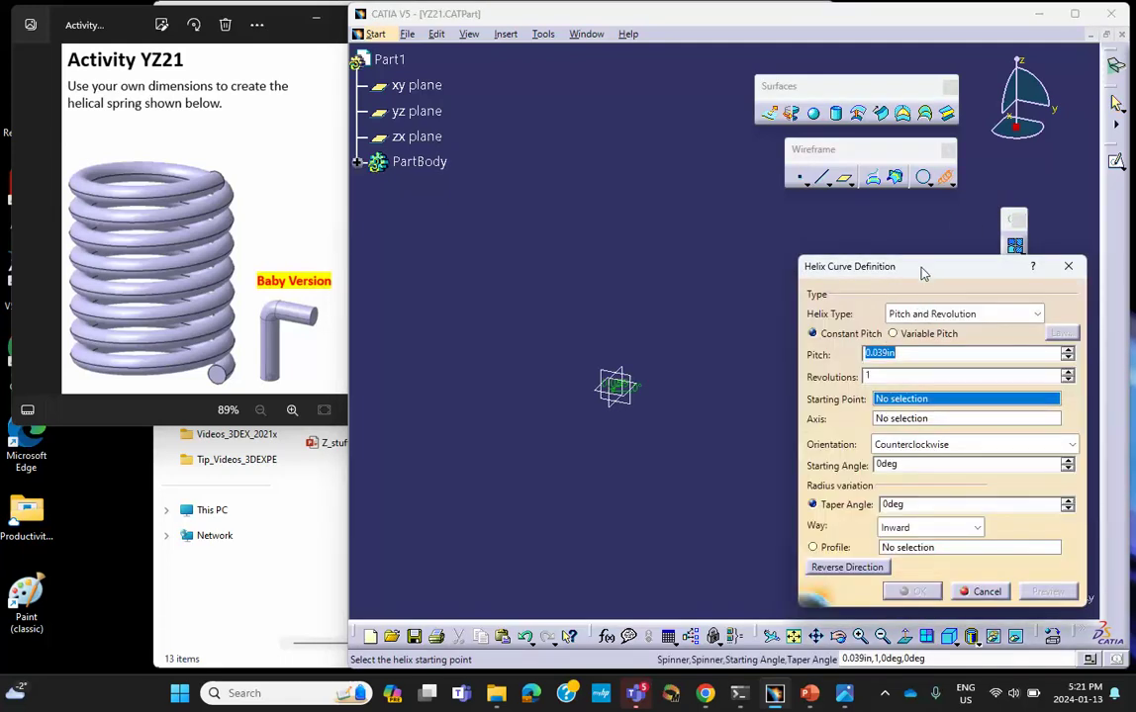
{"action": "right_click", "coordinate": [897, 401]}
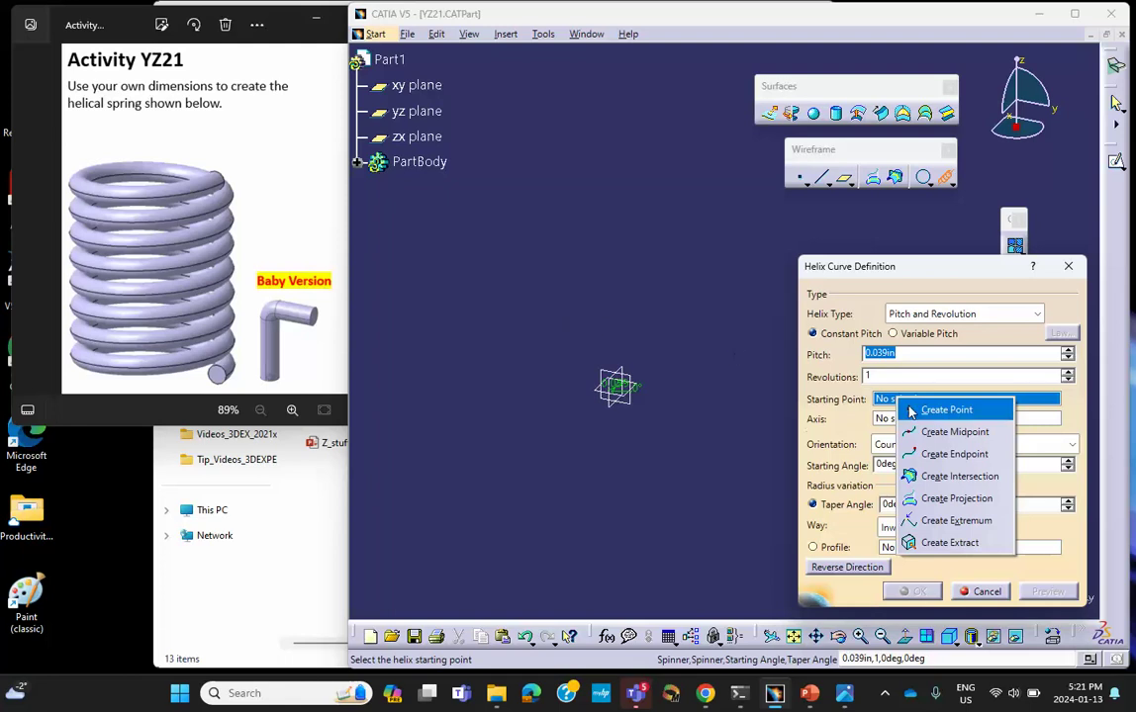
{"action": "left_click", "coordinate": [945, 409]}
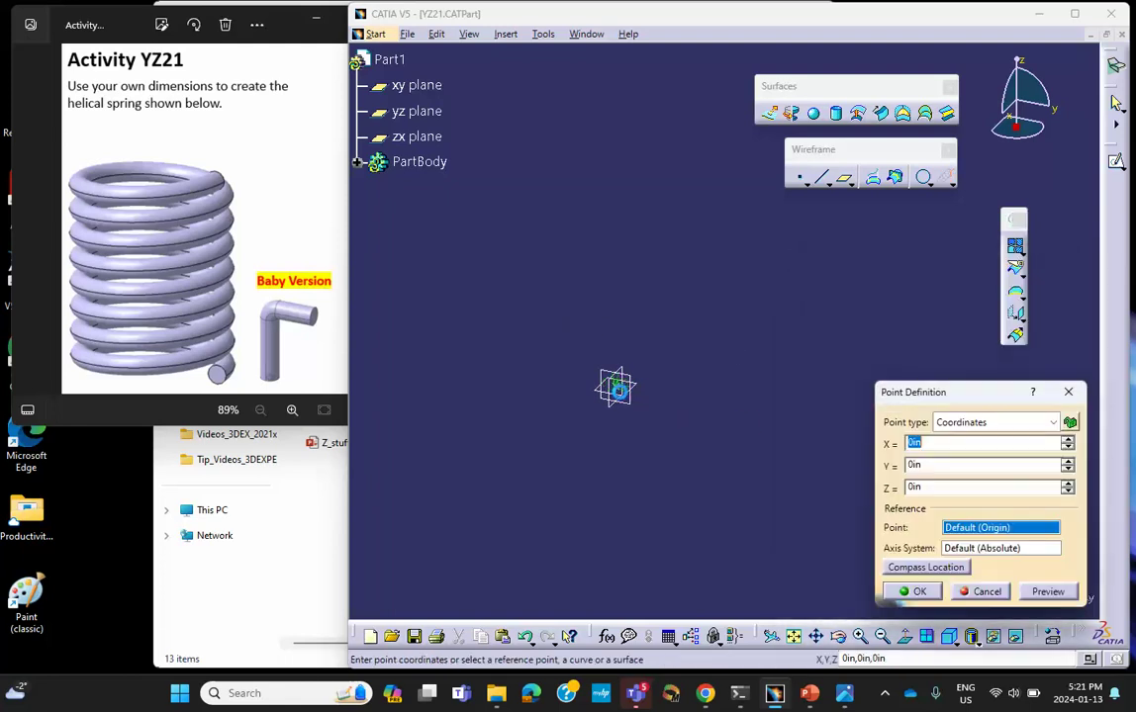
{"action": "left_click", "coordinate": [919, 592]}
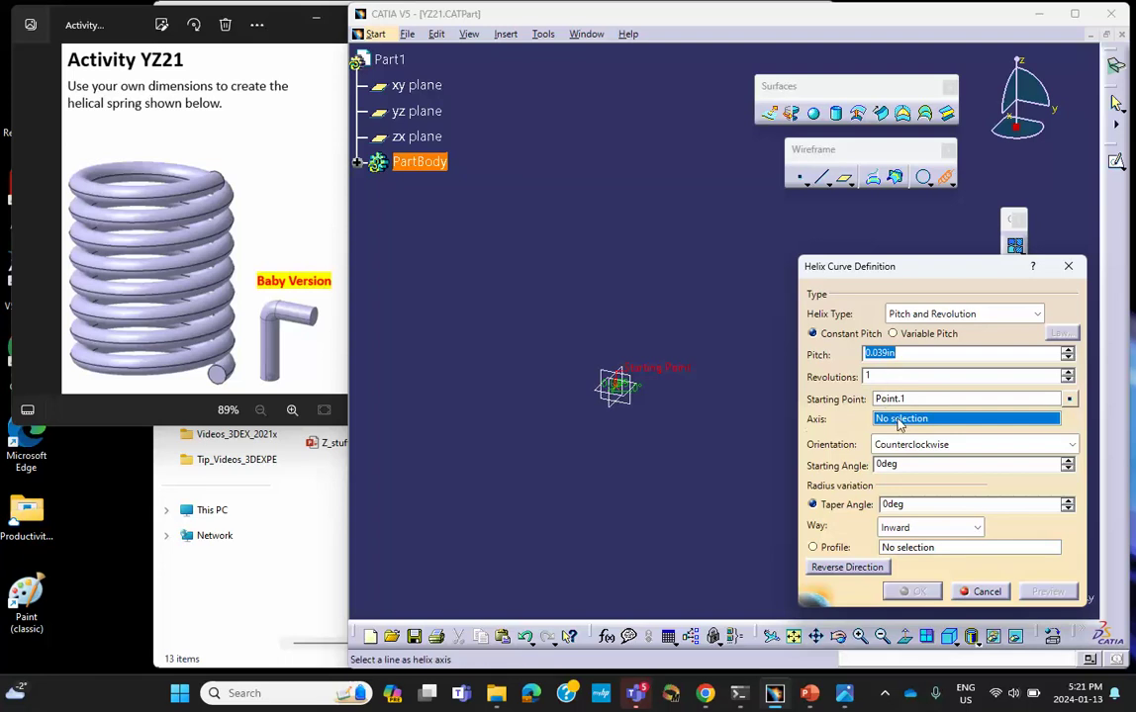
Assign the Z axis as the helix axis and set the number of revolutions to 2
{"action": "right_click", "coordinate": [899, 423]}
{"action": "left_click", "coordinate": [925, 498]}
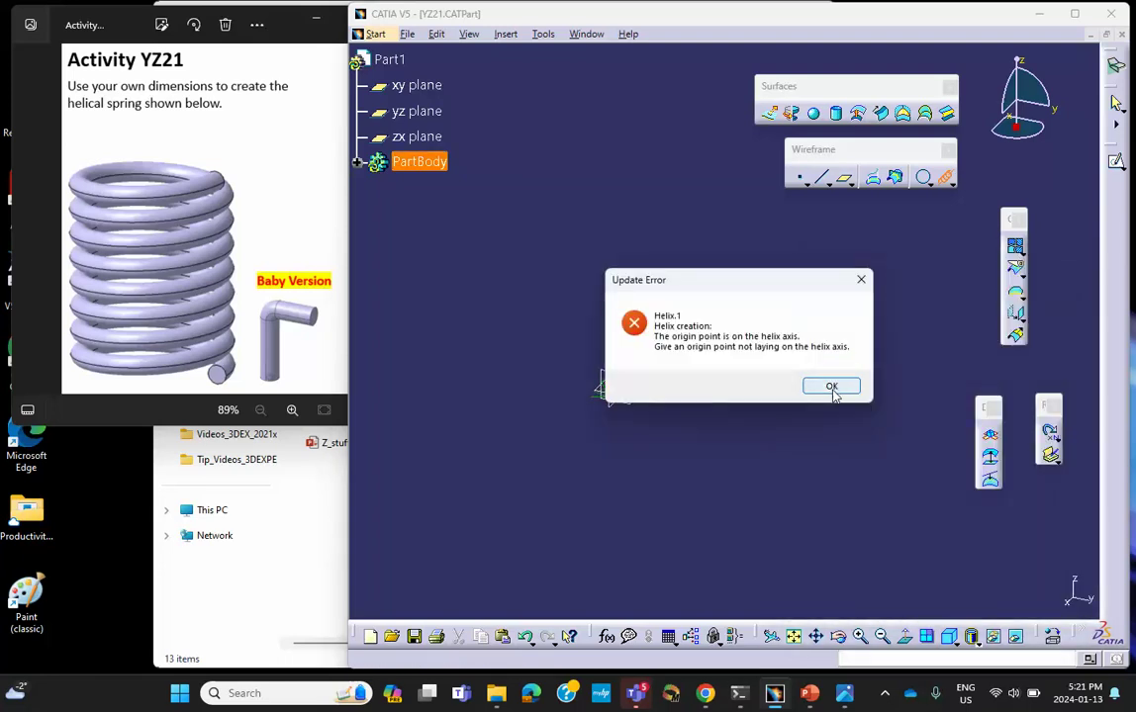
{"action": "left_click", "coordinate": [832, 387]}
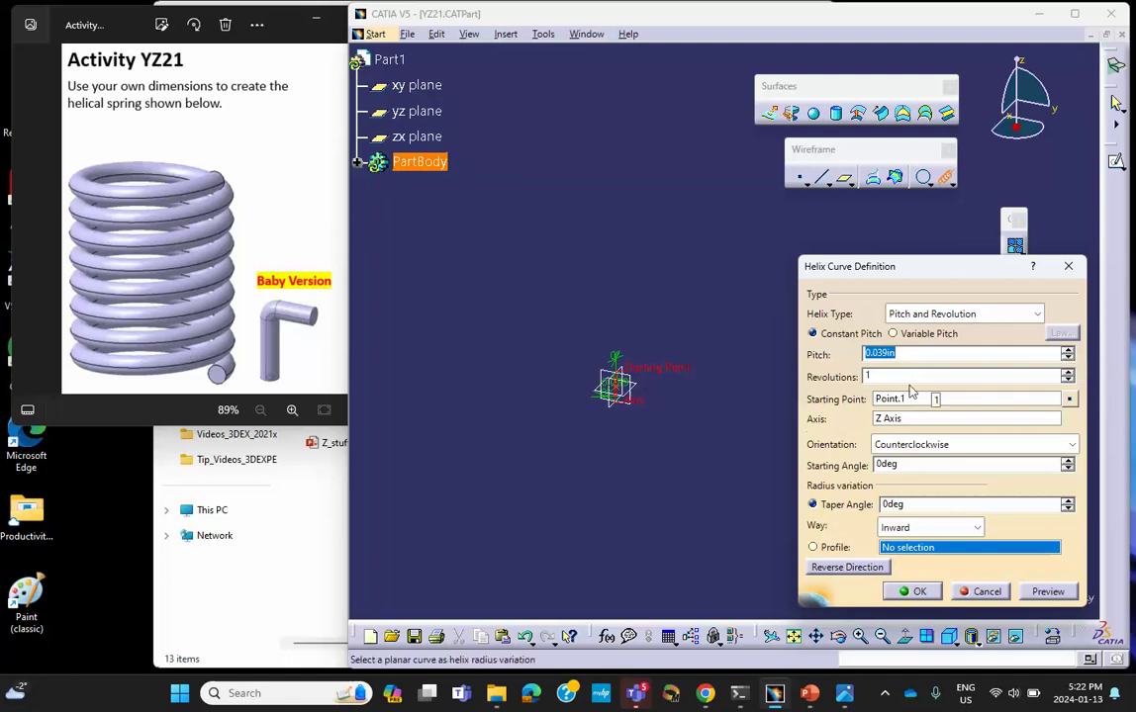
{"action": "left_click", "coordinate": [1068, 373]}
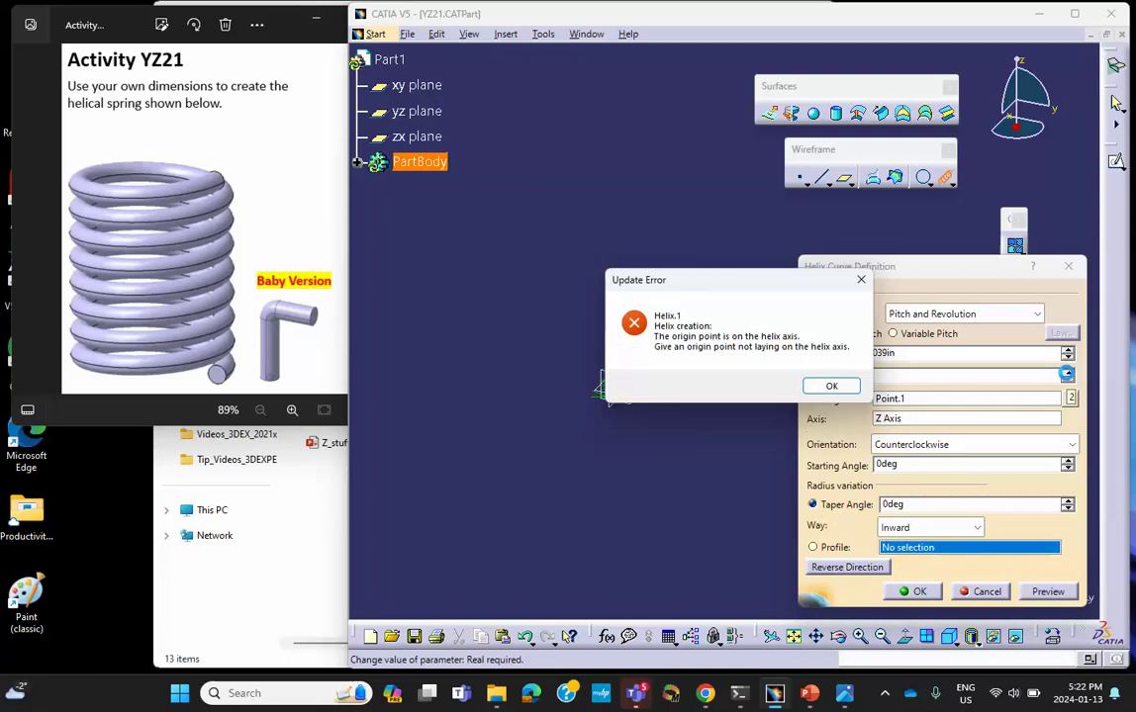
{"action": "left_click", "coordinate": [833, 387]}
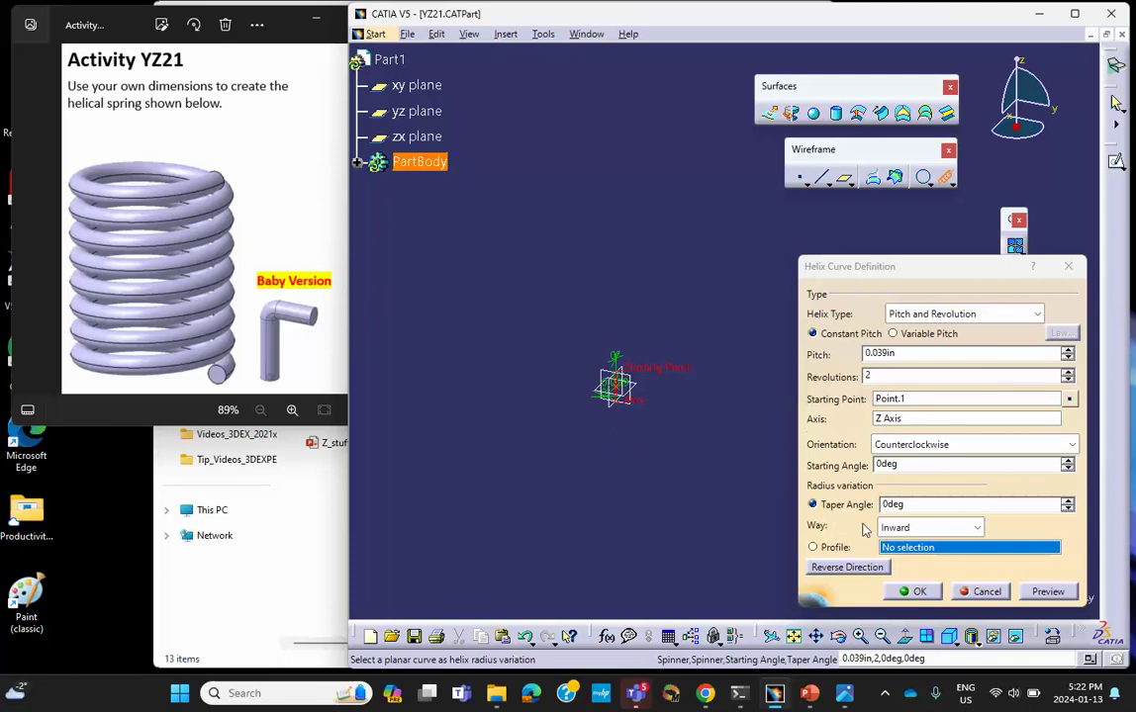
{"action": "left_click", "coordinate": [901, 400]}
{"action": "right_click", "coordinate": [901, 399]}
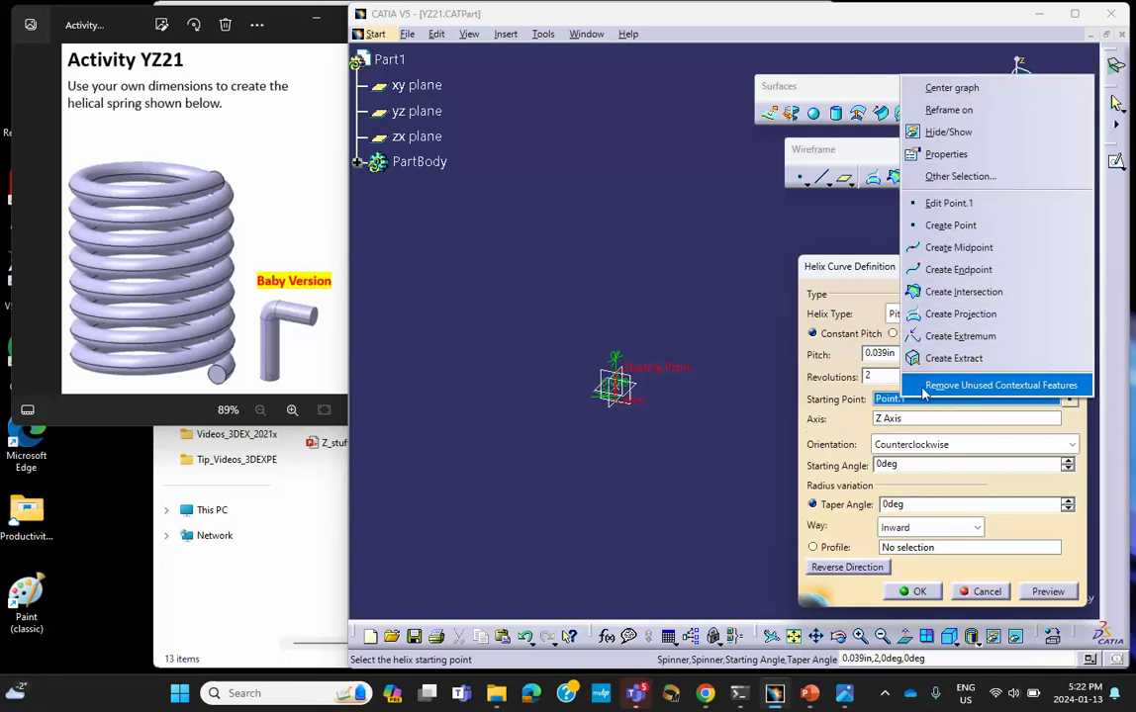
{"action": "left_click", "coordinate": [917, 181]}
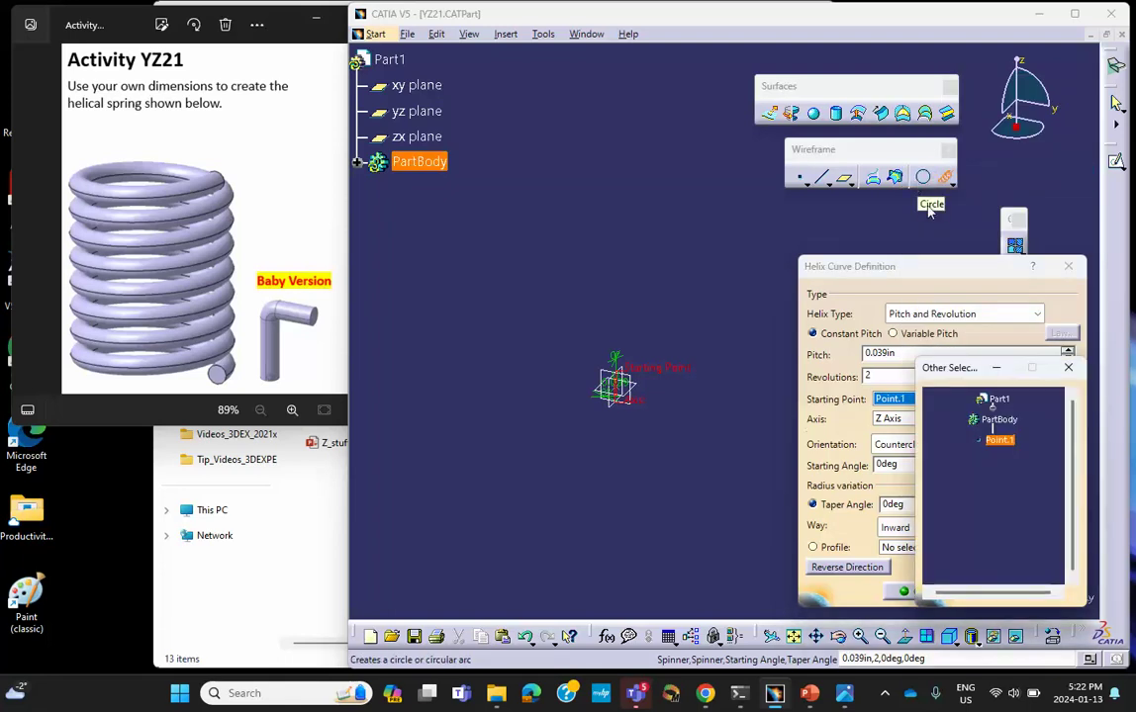
{"action": "left_click", "coordinate": [1068, 367]}
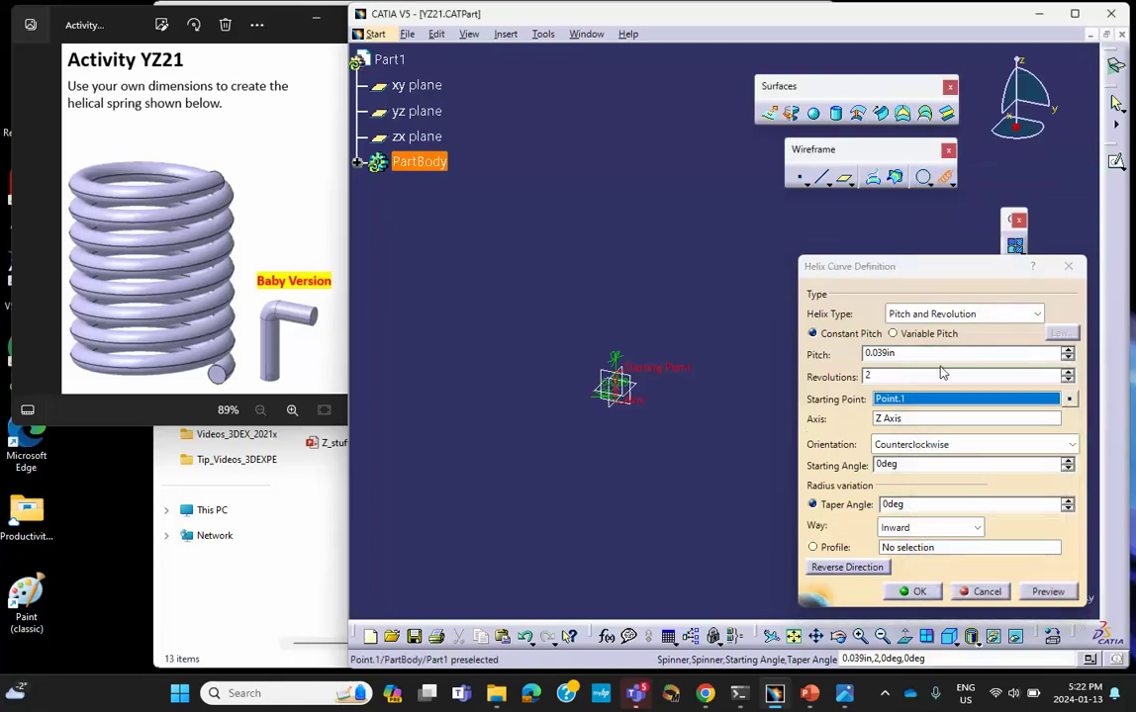
Edit the helix's starting point so its X coordinate is 2 in
{"action": "right_click", "coordinate": [904, 401]}
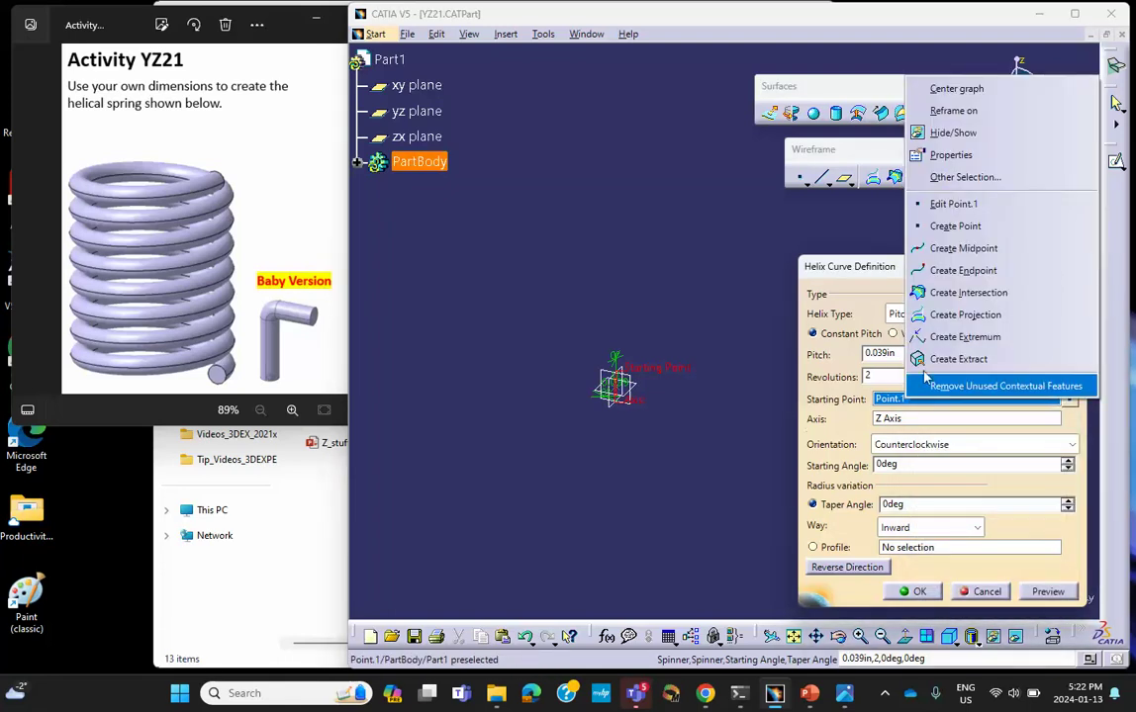
{"action": "left_click", "coordinate": [952, 204]}
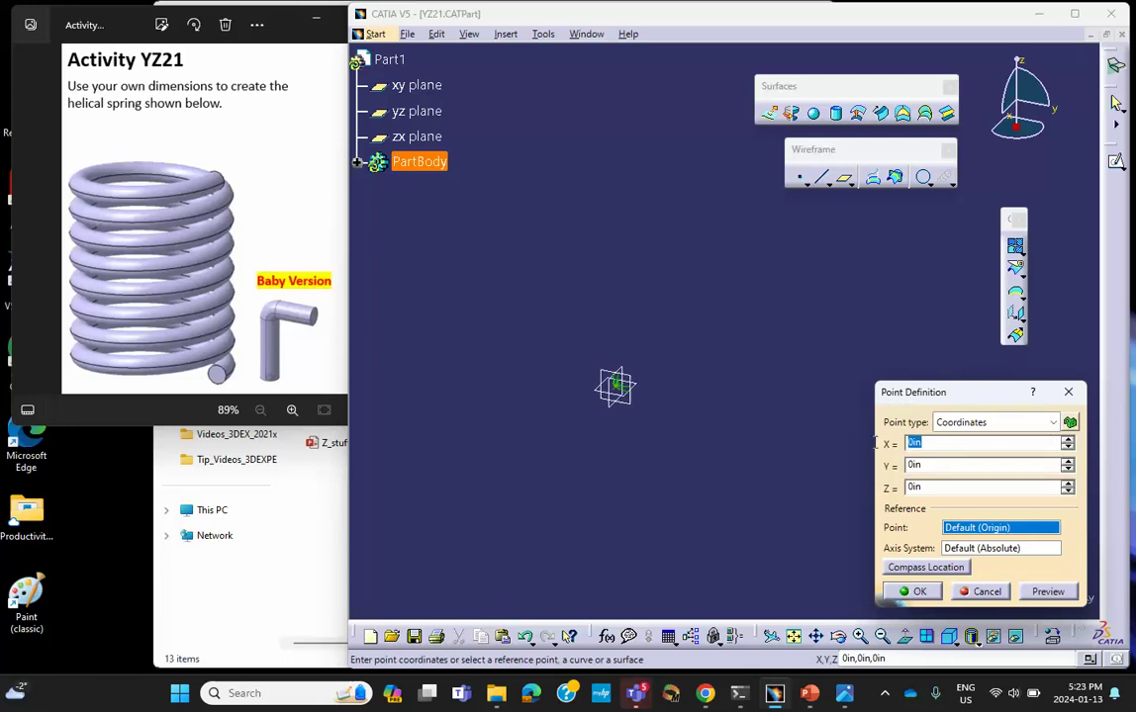
{"action": "type", "text": "2"}
{"action": "key", "text": "Return"}
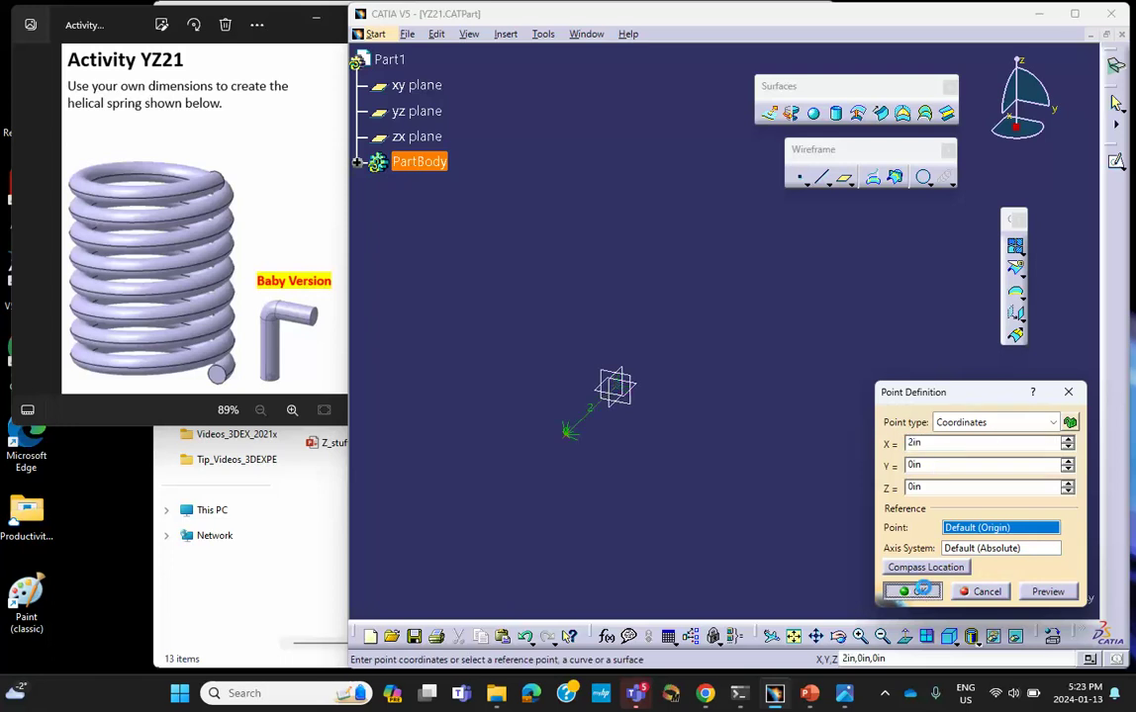
{"action": "left_click", "coordinate": [920, 590]}
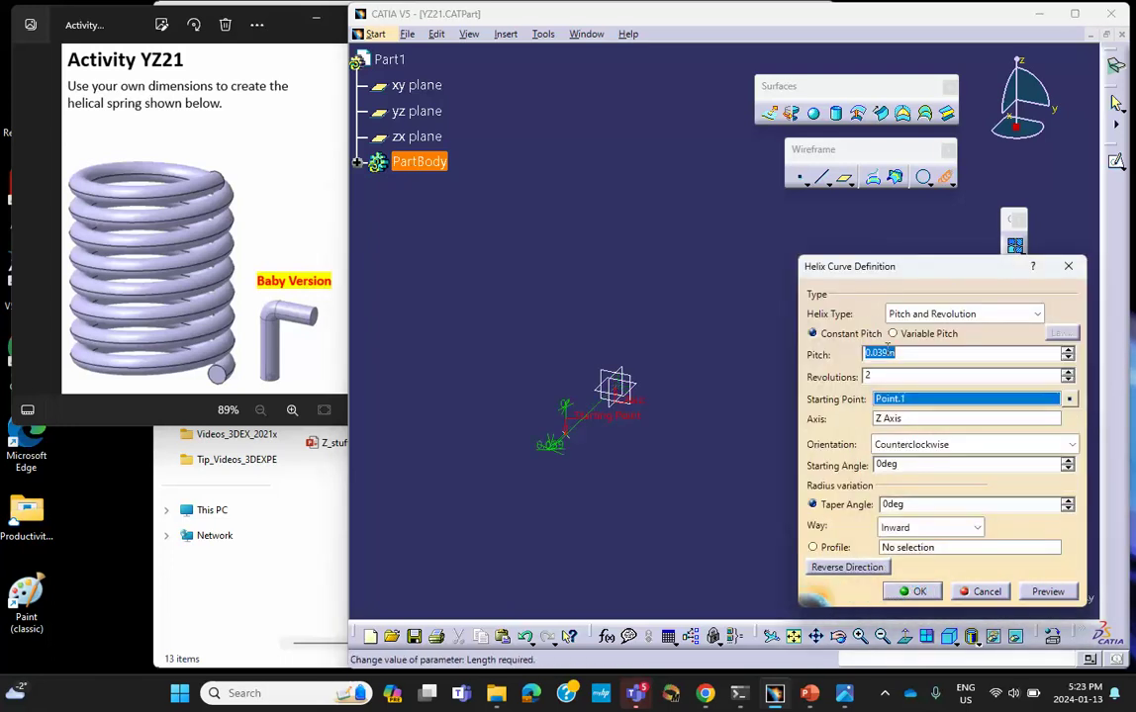
Set the helix pitch to 1 in and the revolutions to 5, and create the curve
{"action": "left_click_drag", "start_coordinate": [811, 266], "coordinate": [783, 207]}
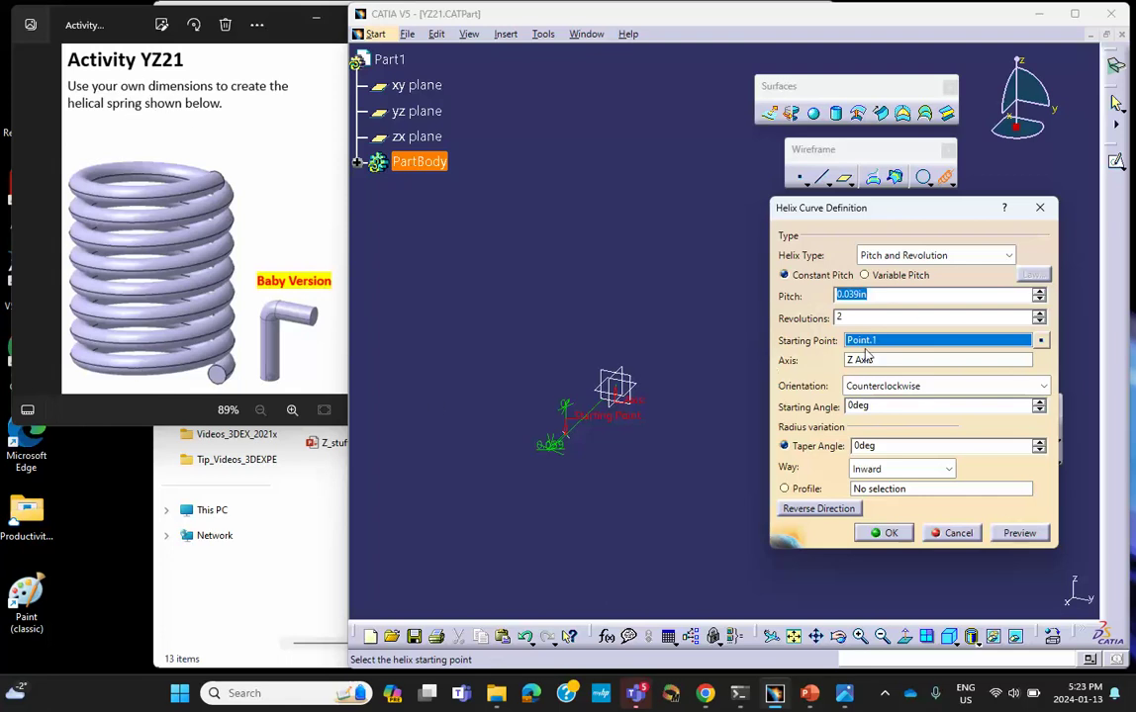
{"action": "left_click", "coordinate": [871, 295]}
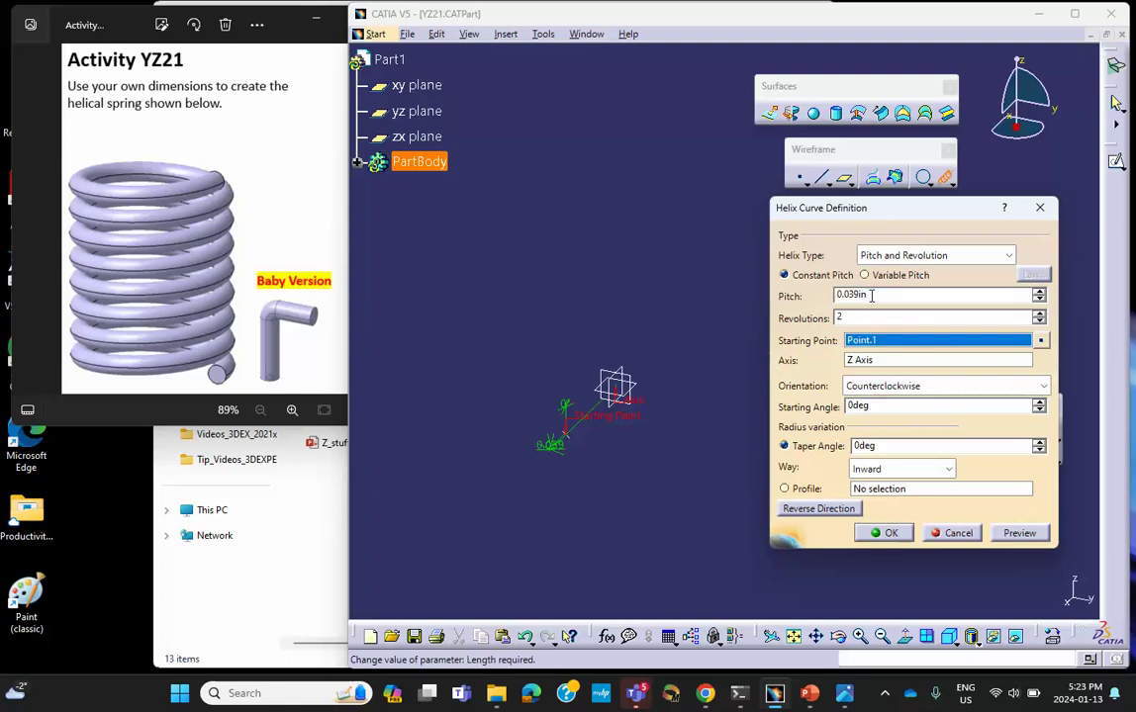
{"action": "left_click_drag", "start_coordinate": [866, 295], "coordinate": [821, 295]}
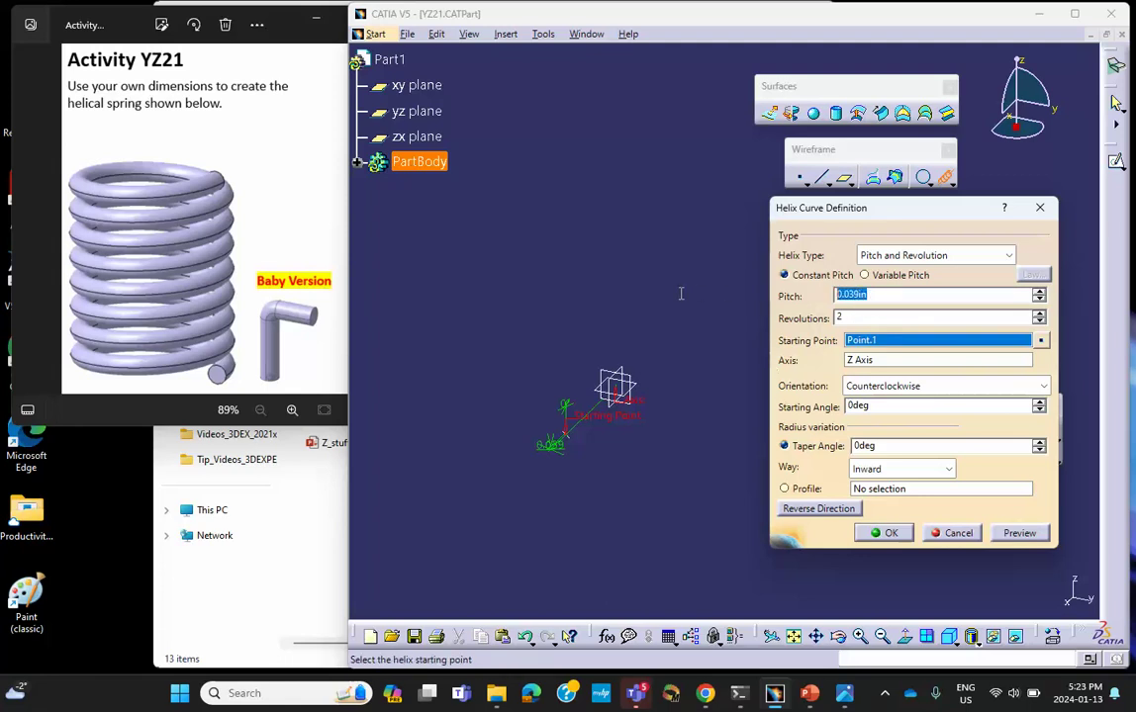
{"action": "type", "text": "1"}
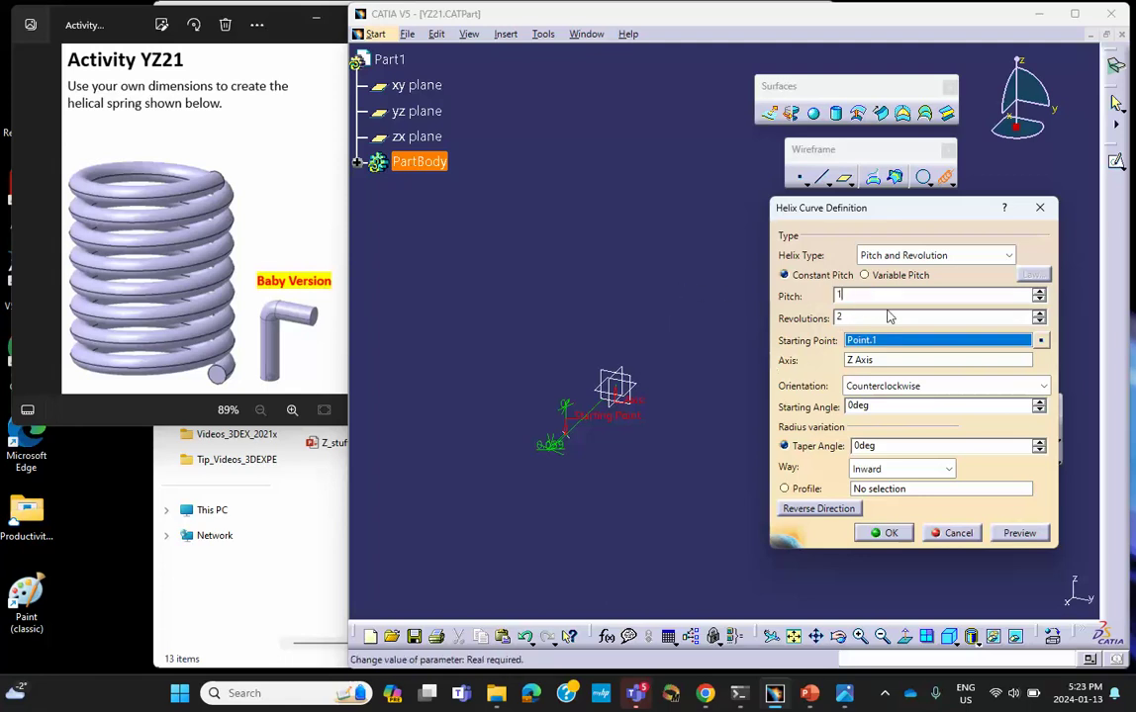
{"action": "left_click", "coordinate": [1038, 313]}
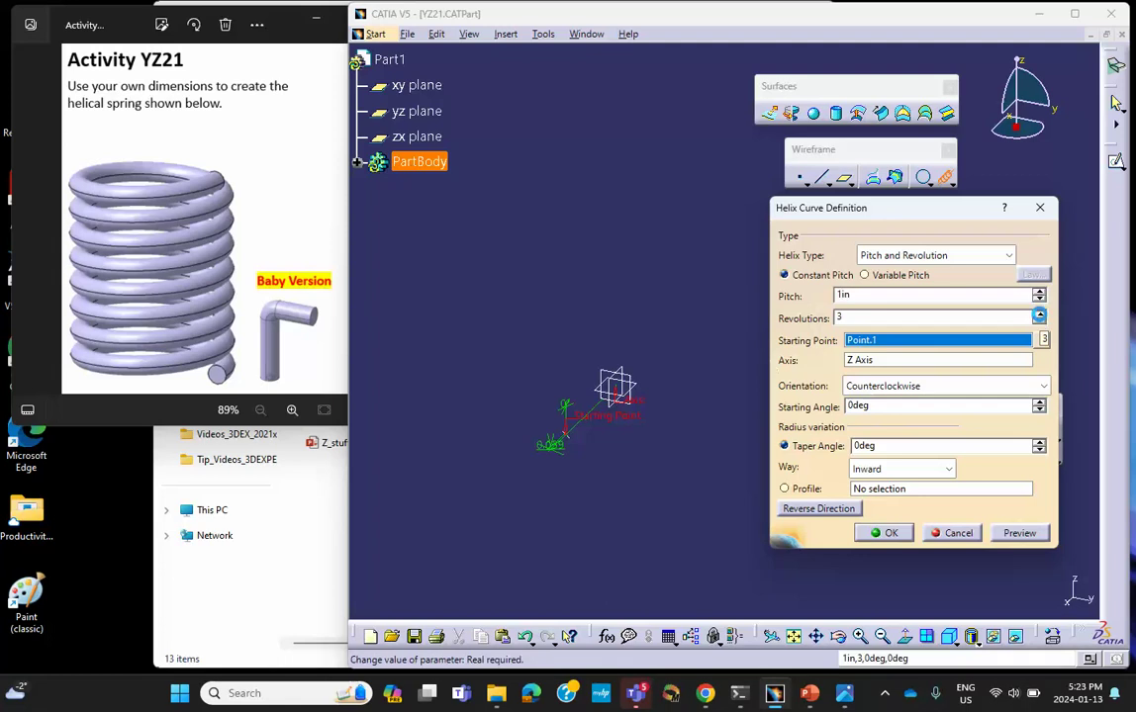
{"action": "double_click", "coordinate": [1038, 314]}
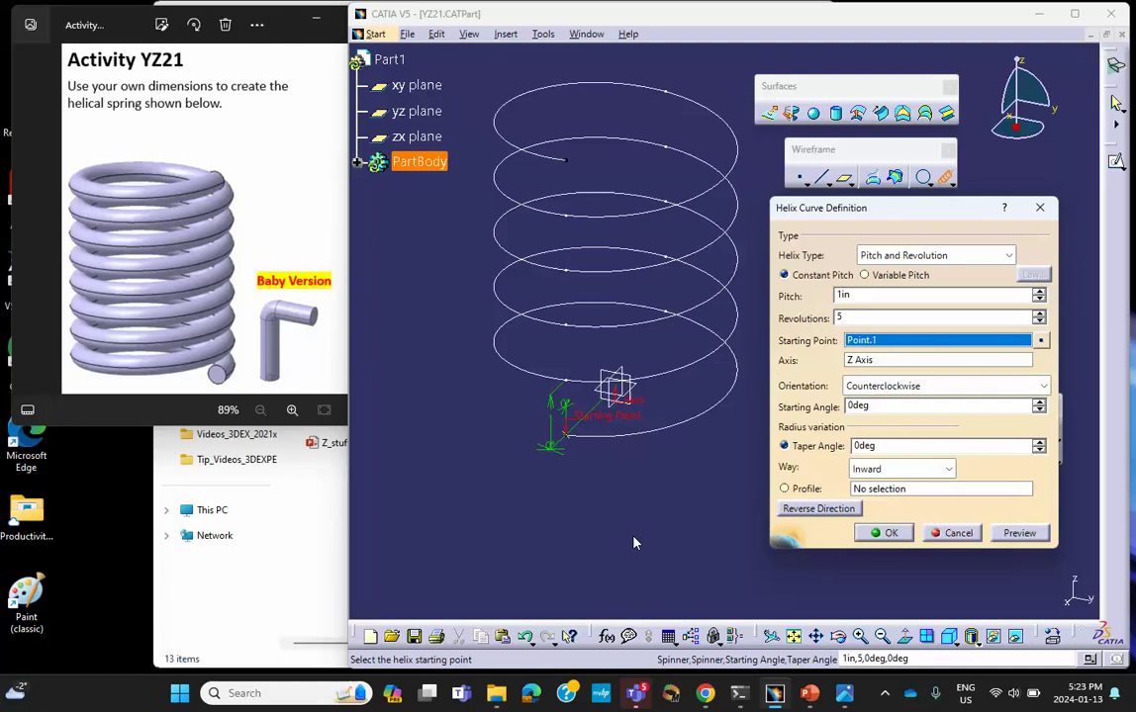
{"action": "left_click", "coordinate": [891, 533]}
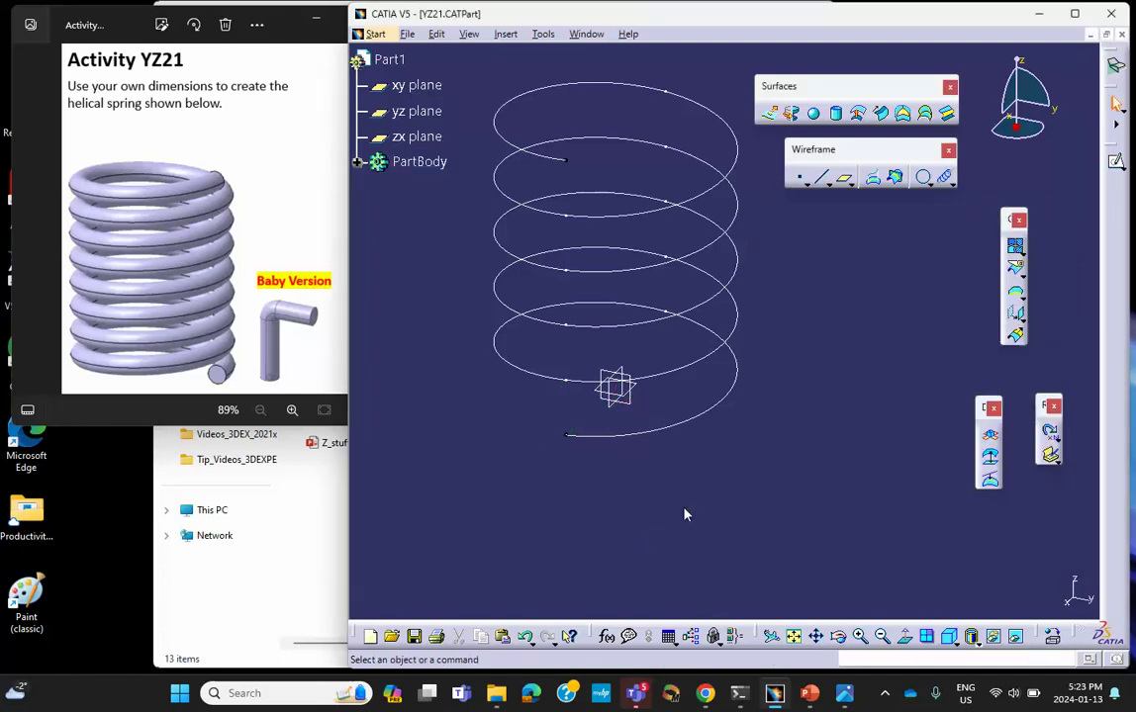
Create a reference plane normal to the helix curve through the vertex at its lower end
{"action": "middle_click_drag", "start_coordinate": [578, 520], "coordinate": [591, 560]}
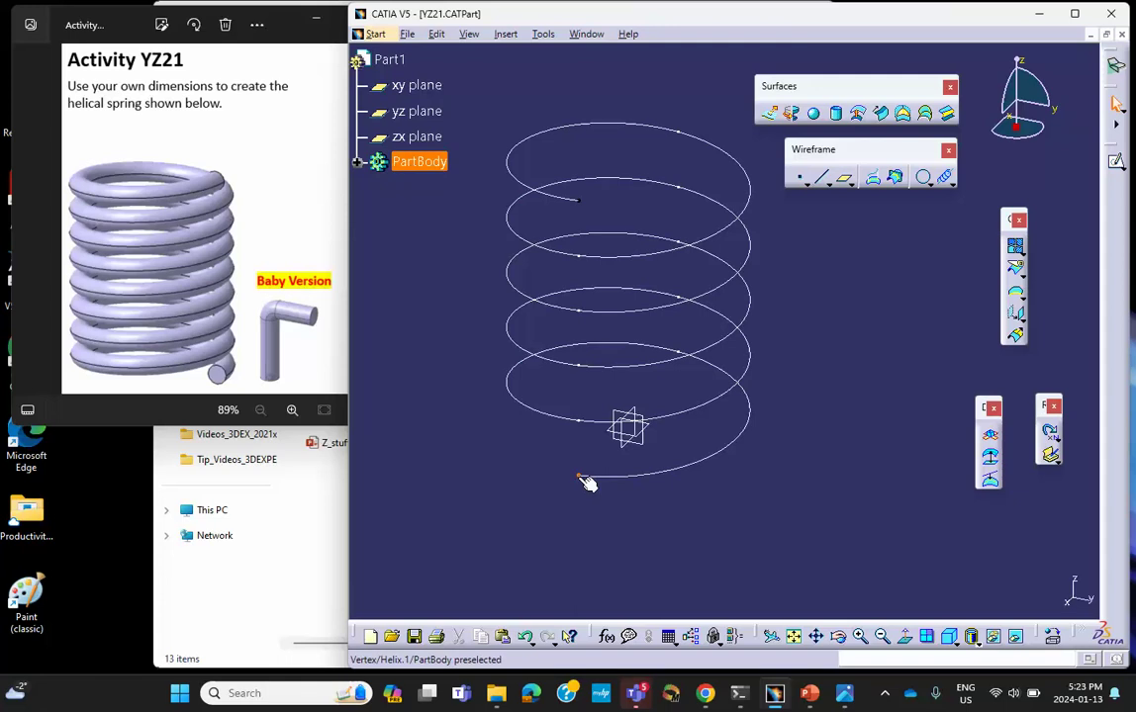
{"action": "left_click", "coordinate": [846, 182]}
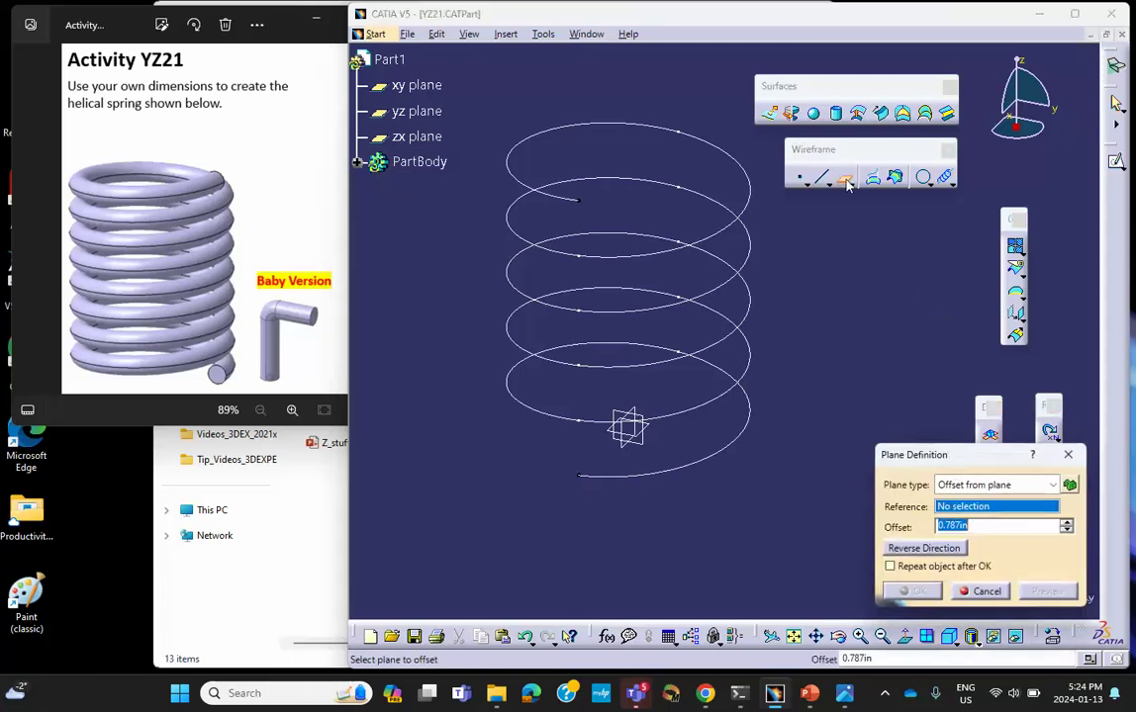
{"action": "left_click", "coordinate": [979, 485]}
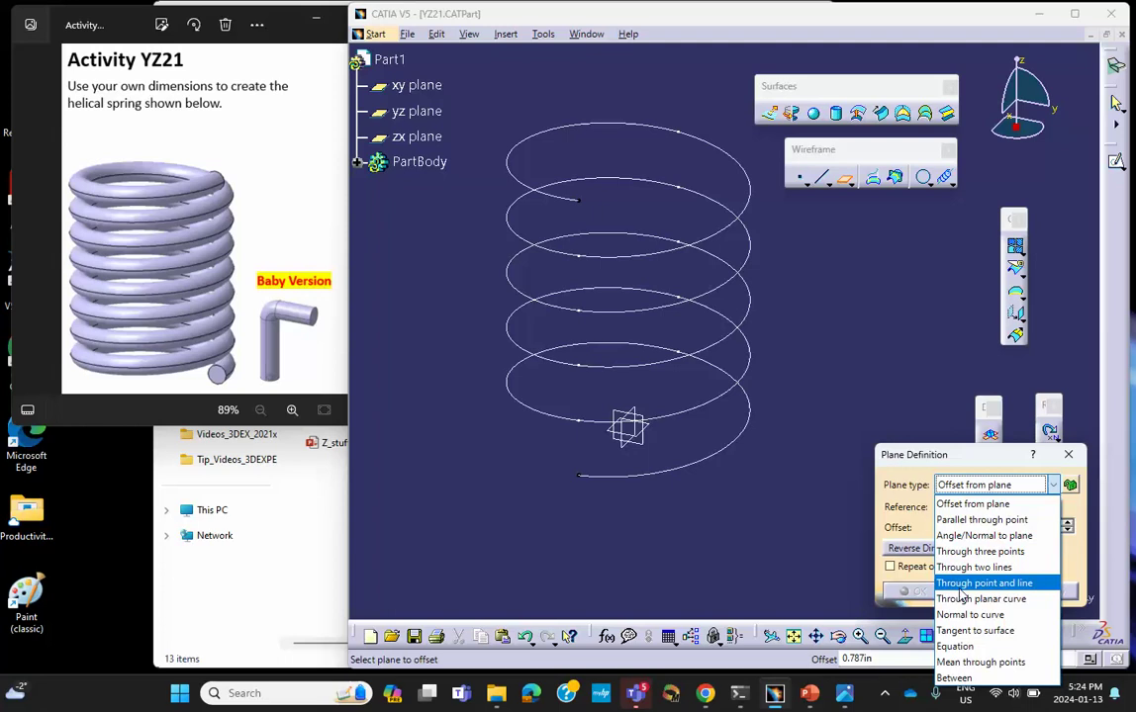
{"action": "left_click", "coordinate": [958, 615]}
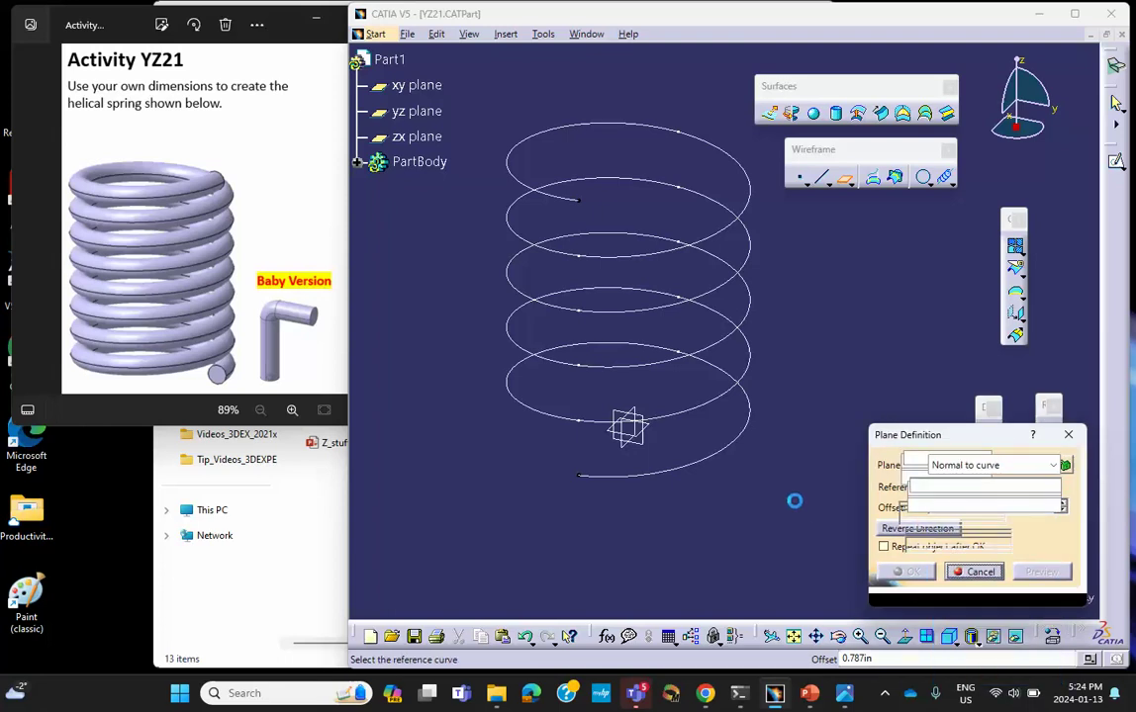
{"action": "left_click", "coordinate": [711, 460]}
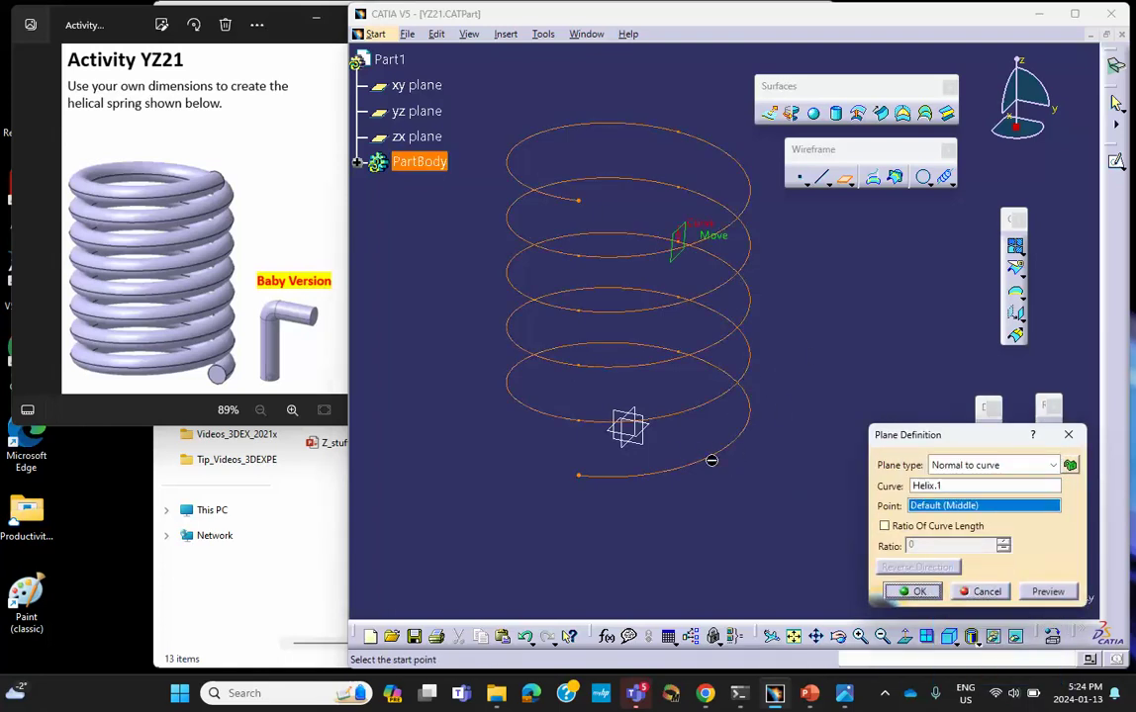
{"action": "left_click", "coordinate": [579, 478]}
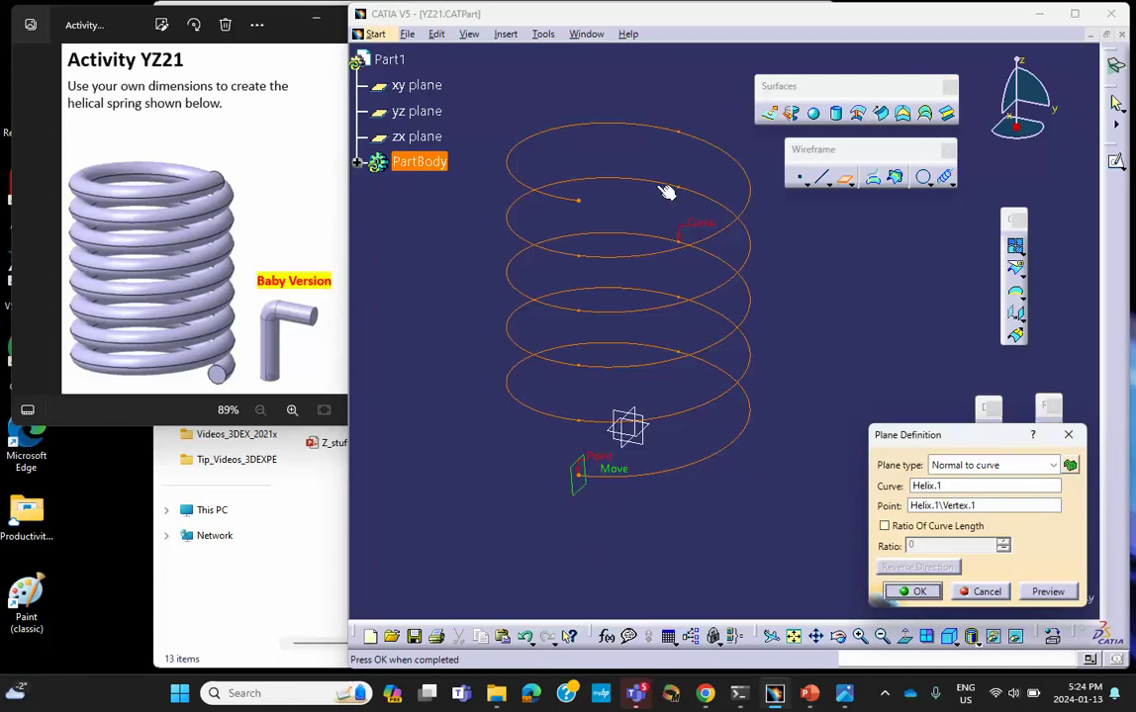
{"action": "left_click", "coordinate": [916, 591]}
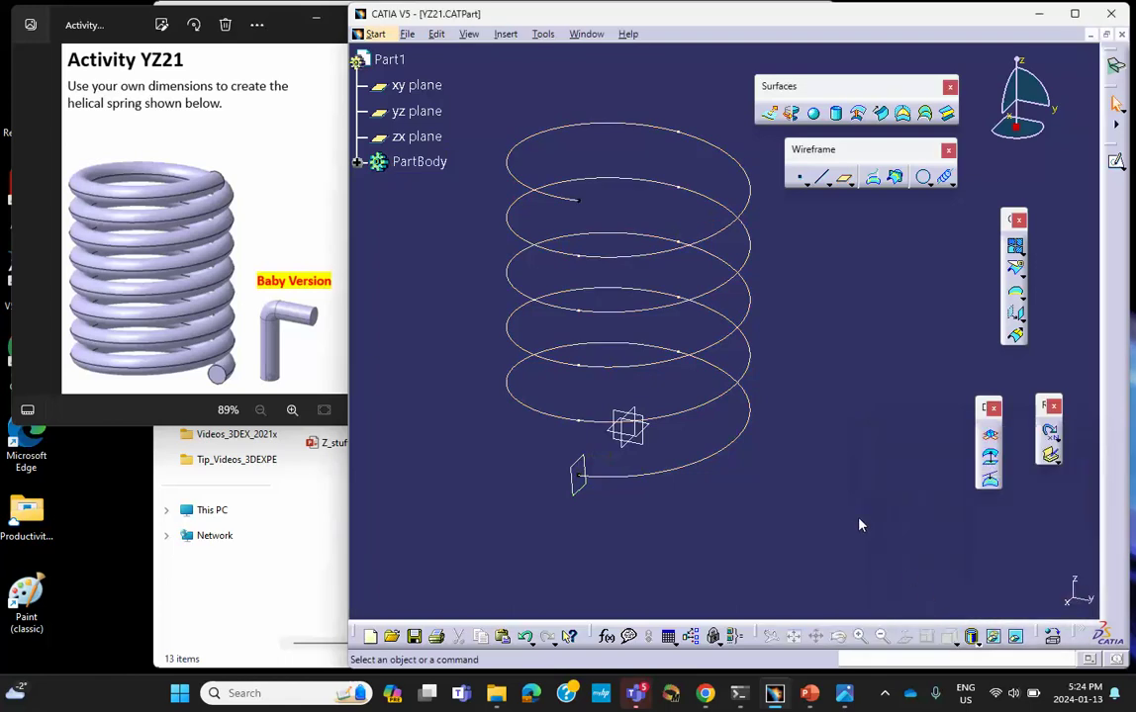
Sketch a circle of about 0.27 in radius near the helix's lower endpoint on the normal plane, and exit the sketch
{"action": "left_click", "coordinate": [591, 496]}
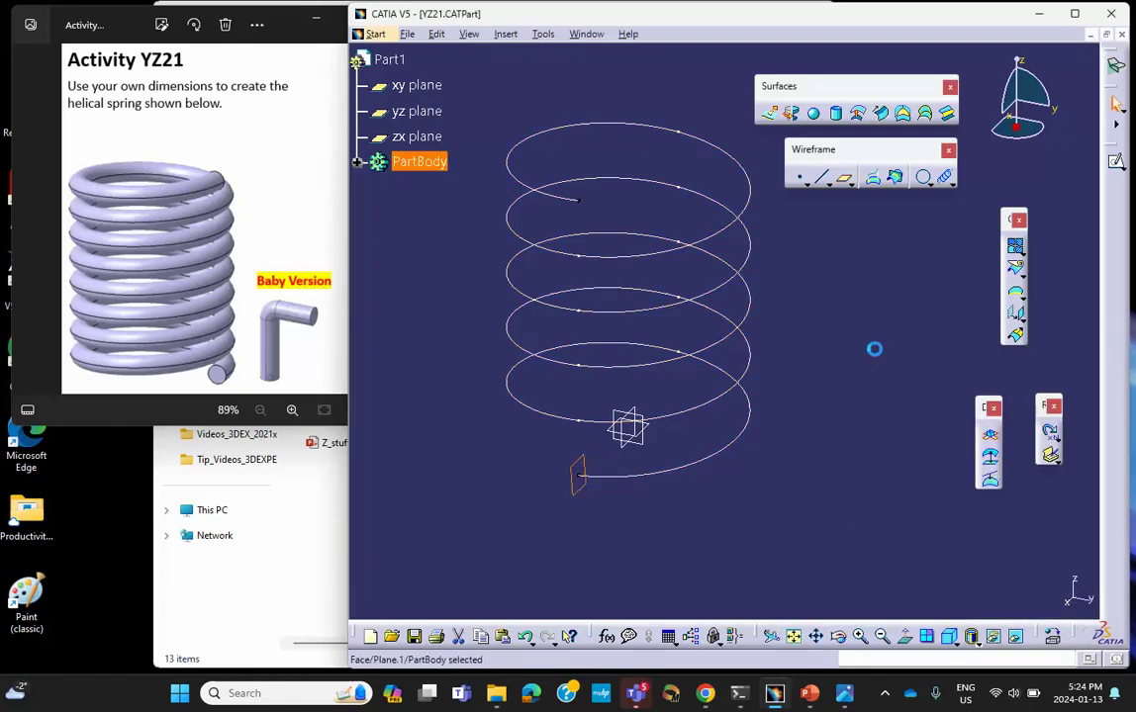
{"action": "left_click", "coordinate": [1116, 161]}
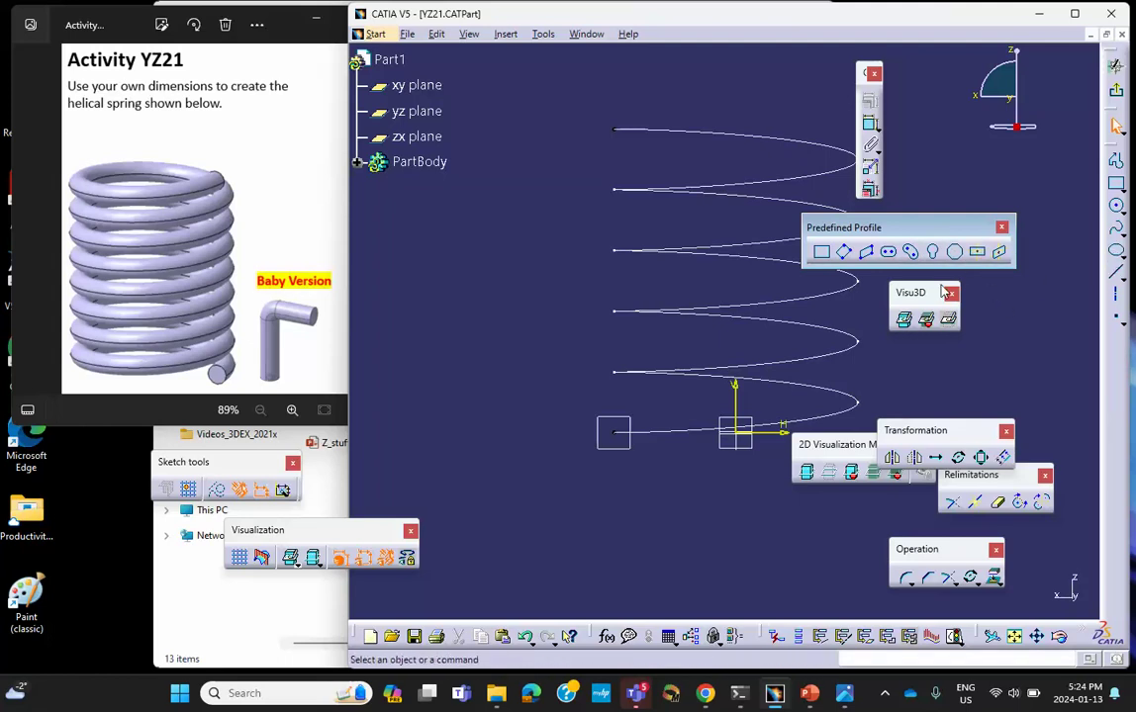
{"action": "left_click_drag", "start_coordinate": [928, 433], "coordinate": [951, 377]}
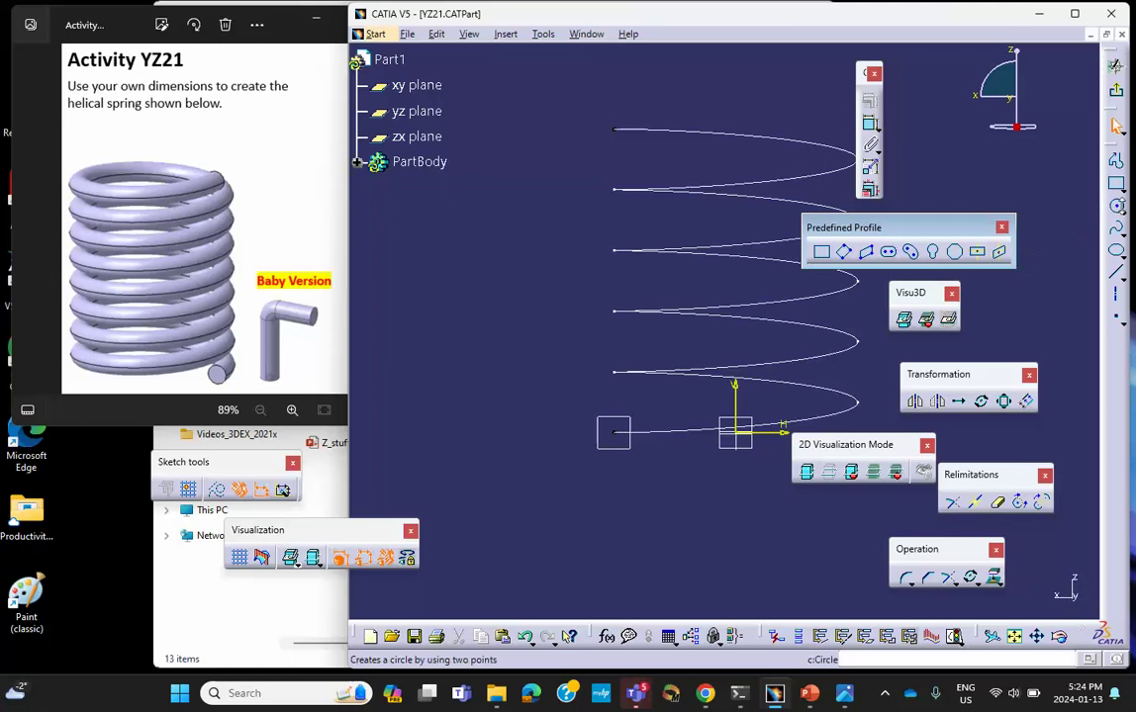
{"action": "left_click", "coordinate": [1120, 211]}
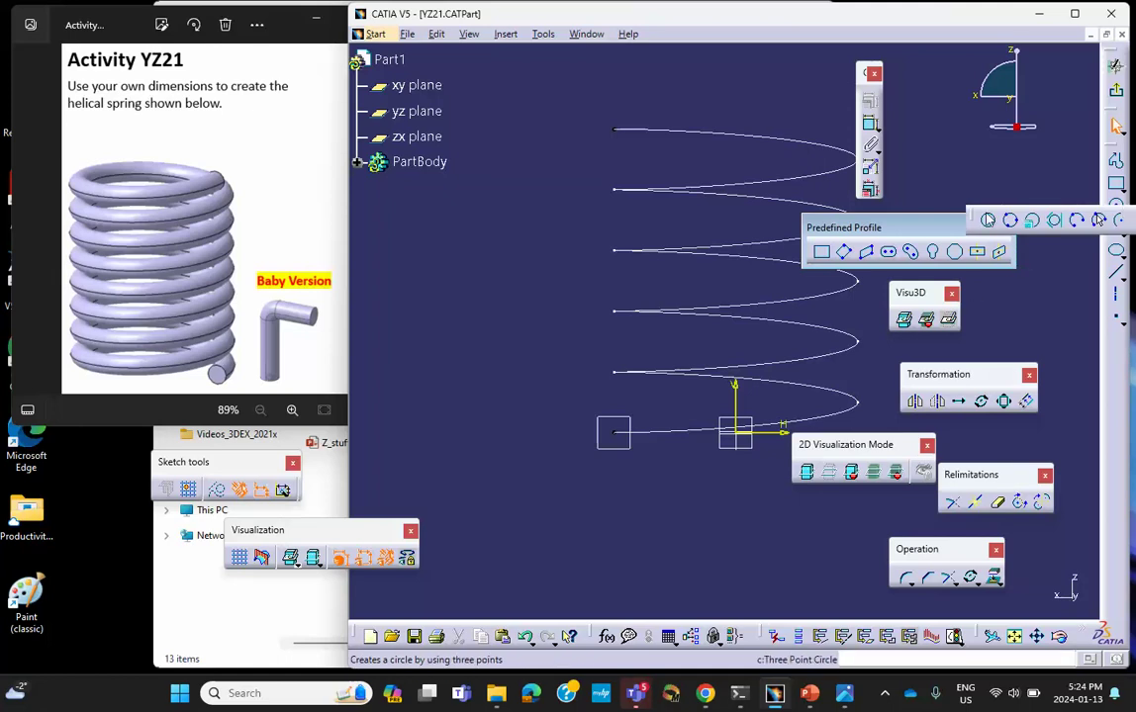
{"action": "left_click", "coordinate": [1120, 220]}
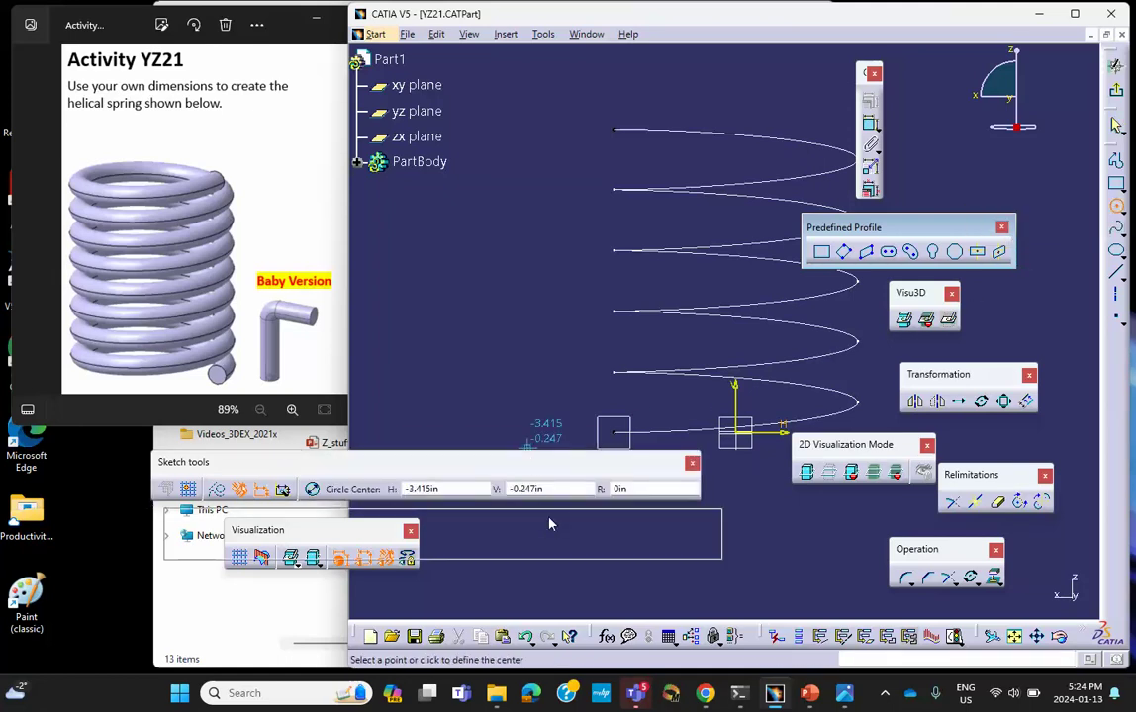
{"action": "left_click_drag", "start_coordinate": [550, 524], "coordinate": [551, 524]}
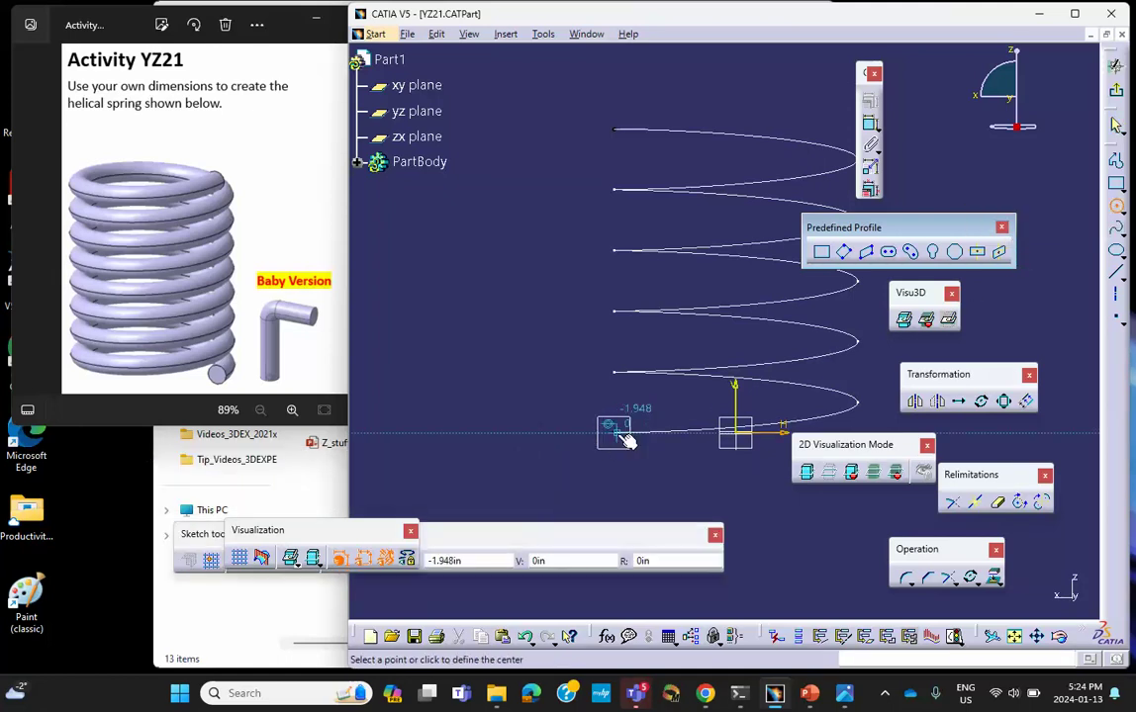
{"action": "left_click", "coordinate": [625, 440]}
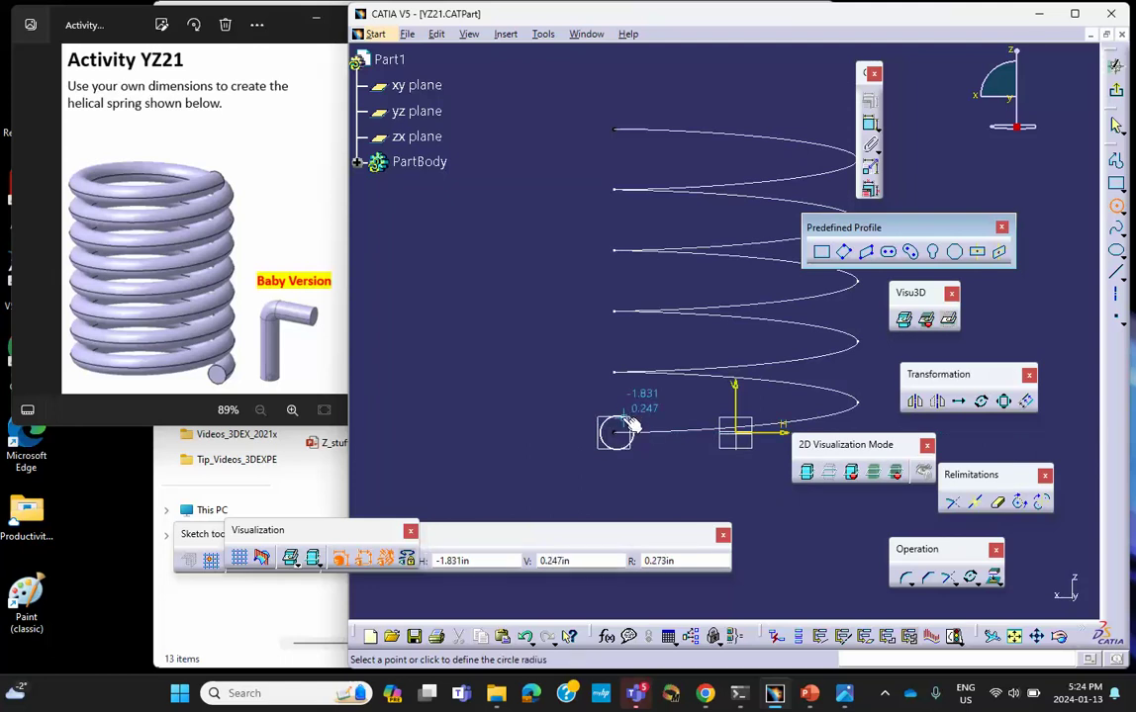
{"action": "left_click", "coordinate": [630, 426]}
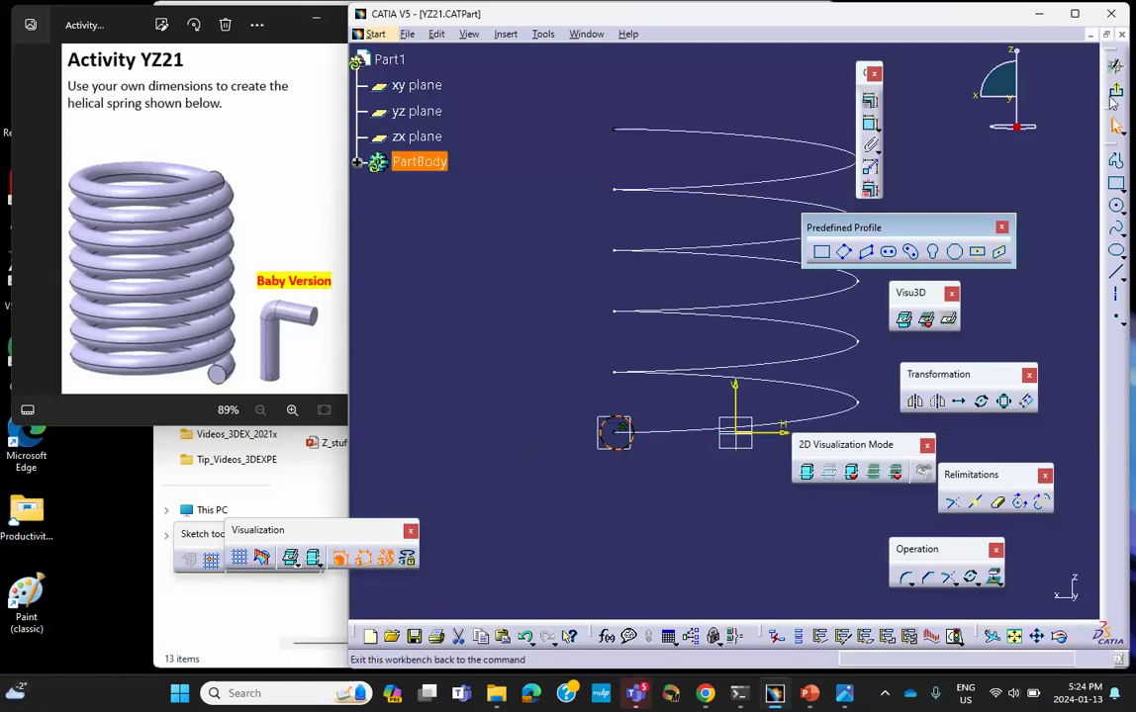
{"action": "left_click", "coordinate": [1115, 66]}
Switch to the Part Design workbench for the part and deselect the circle sketch
{"action": "middle_click_drag", "start_coordinate": [603, 343], "coordinate": [623, 483]}
{"action": "middle_click_drag", "start_coordinate": [618, 238], "coordinate": [525, 438]}
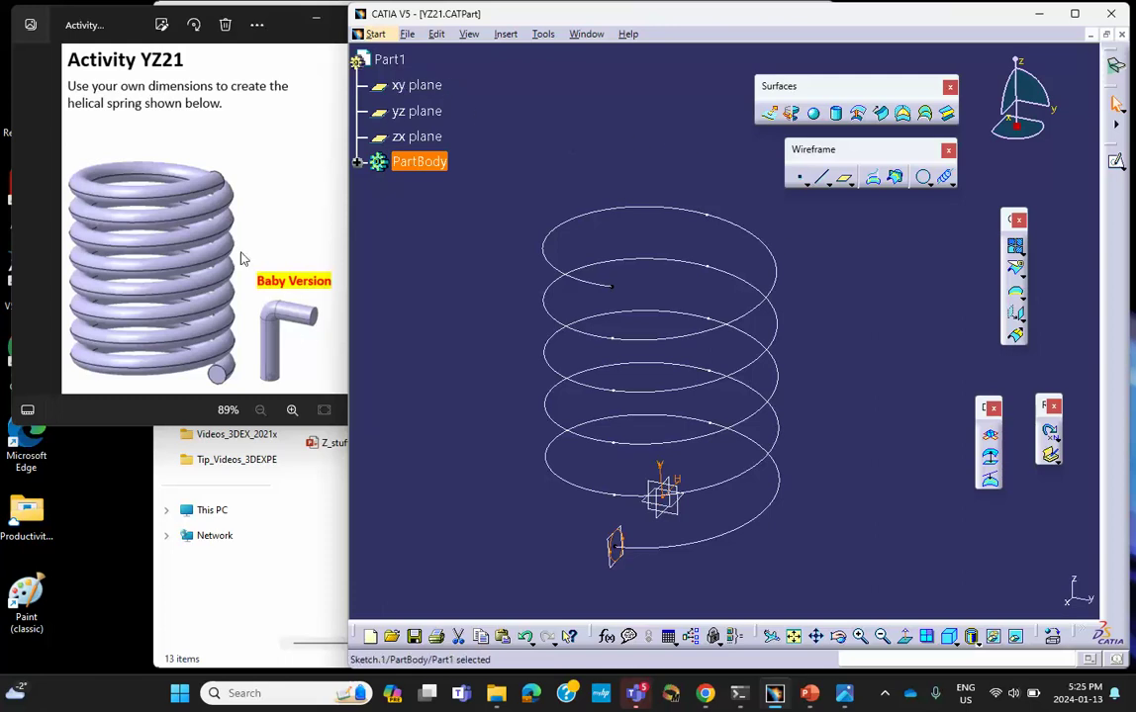
{"action": "left_click", "coordinate": [377, 35]}
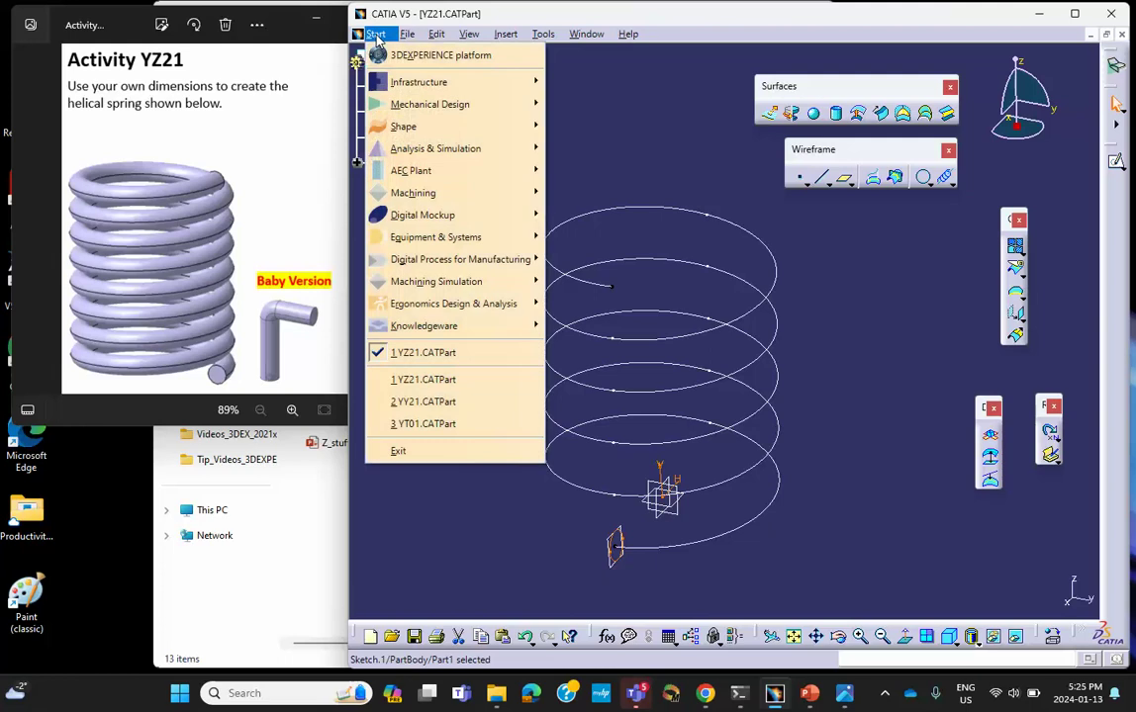
{"action": "mouse_move", "coordinate": [517, 106]}
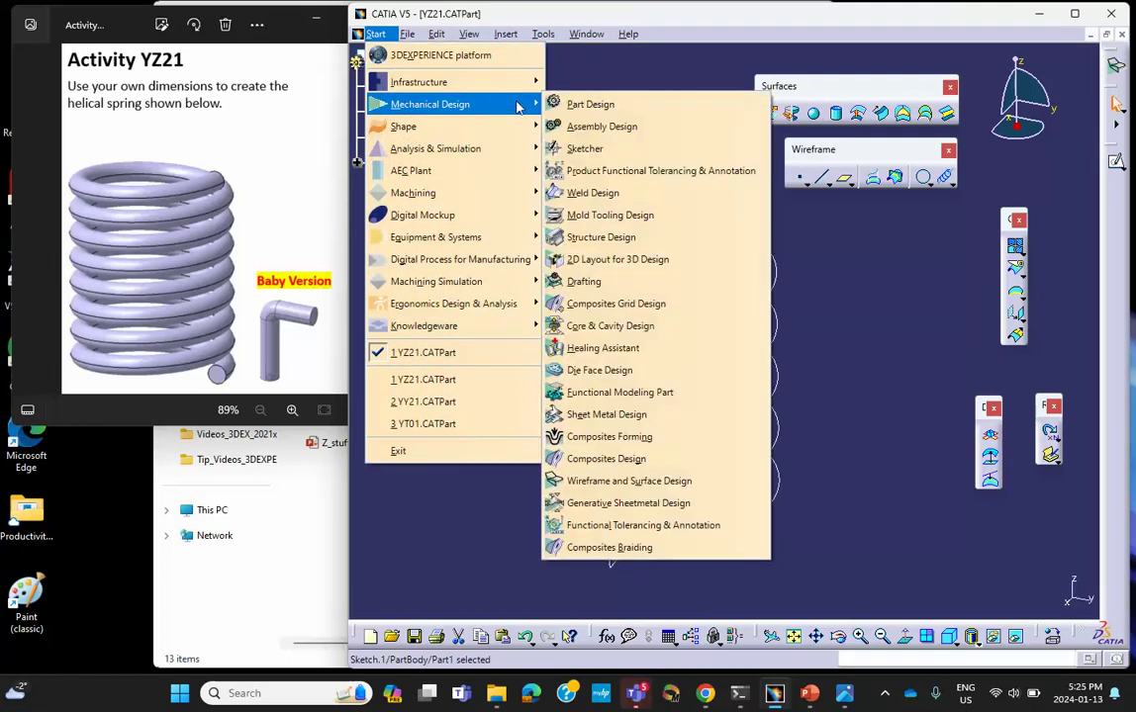
{"action": "left_click", "coordinate": [574, 103]}
{"action": "middle_click_drag", "start_coordinate": [829, 328], "coordinate": [763, 271]}
{"action": "left_click", "coordinate": [772, 273]}
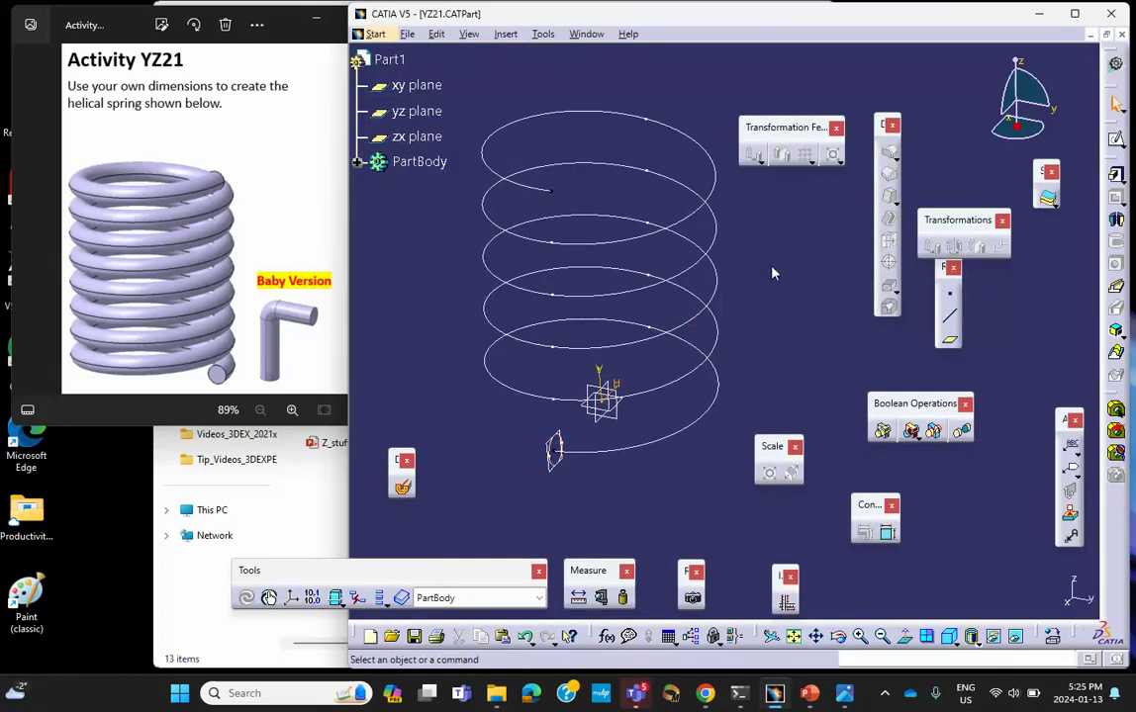
Undock the Sketcher and Sketch-Based Features toolbars and float them over the model area
{"action": "middle_click_drag", "start_coordinate": [774, 298], "coordinate": [775, 298]}
{"action": "left_click_drag", "start_coordinate": [1115, 129], "coordinate": [801, 62]}
{"action": "mouse_move", "coordinate": [1115, 127]}
{"action": "left_mouse_down"}
{"action": "mouse_move", "coordinate": [781, 268]}
{"action": "mouse_move", "coordinate": [750, 298]}
{"action": "mouse_move", "coordinate": [803, 292]}
{"action": "left_mouse_up"}
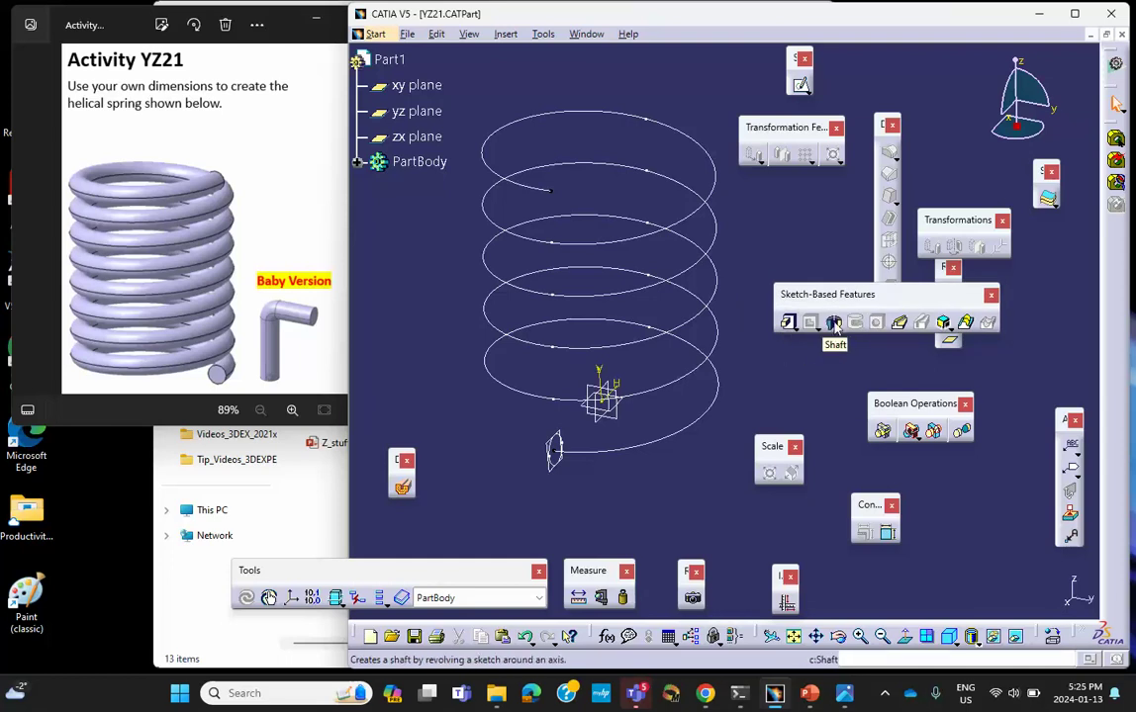
Create a rib that sweeps the circle sketch along the helix curve, with profile control set to Keep angle
{"action": "left_click", "coordinate": [899, 326]}
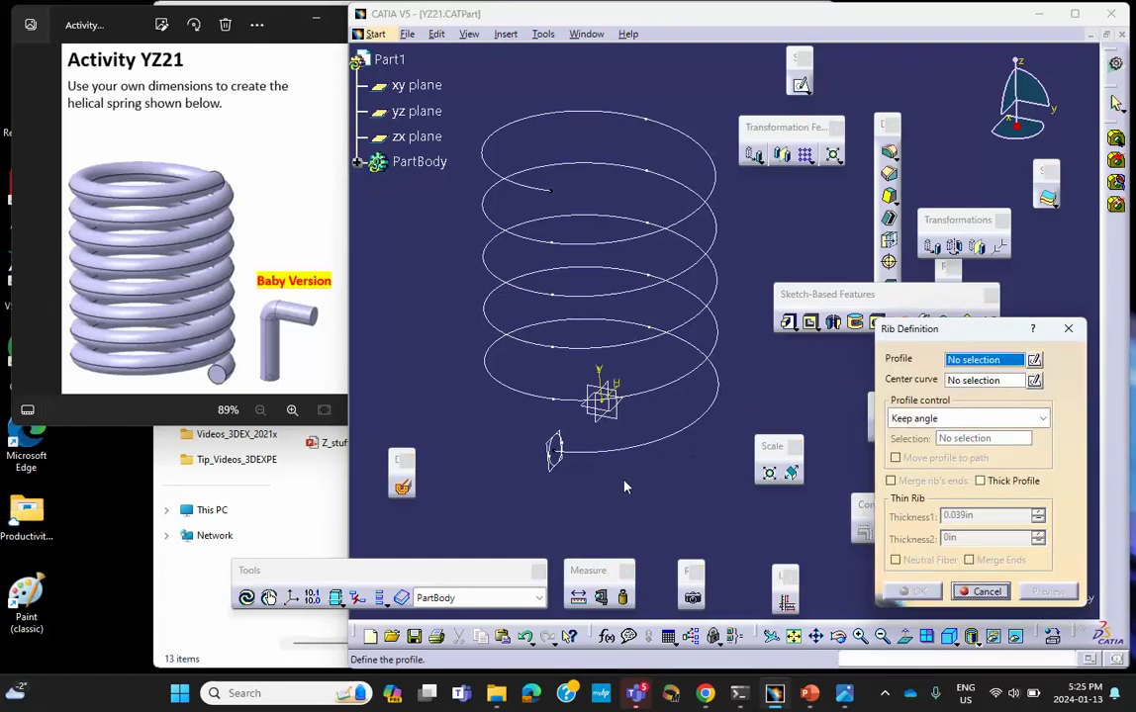
{"action": "middle_click_drag", "start_coordinate": [600, 477], "coordinate": [583, 376]}
{"action": "middle_click_drag", "start_coordinate": [499, 474], "coordinate": [528, 309]}
{"action": "left_click", "coordinate": [497, 408]}
{"action": "middle_click_drag", "start_coordinate": [570, 349], "coordinate": [570, 438]}
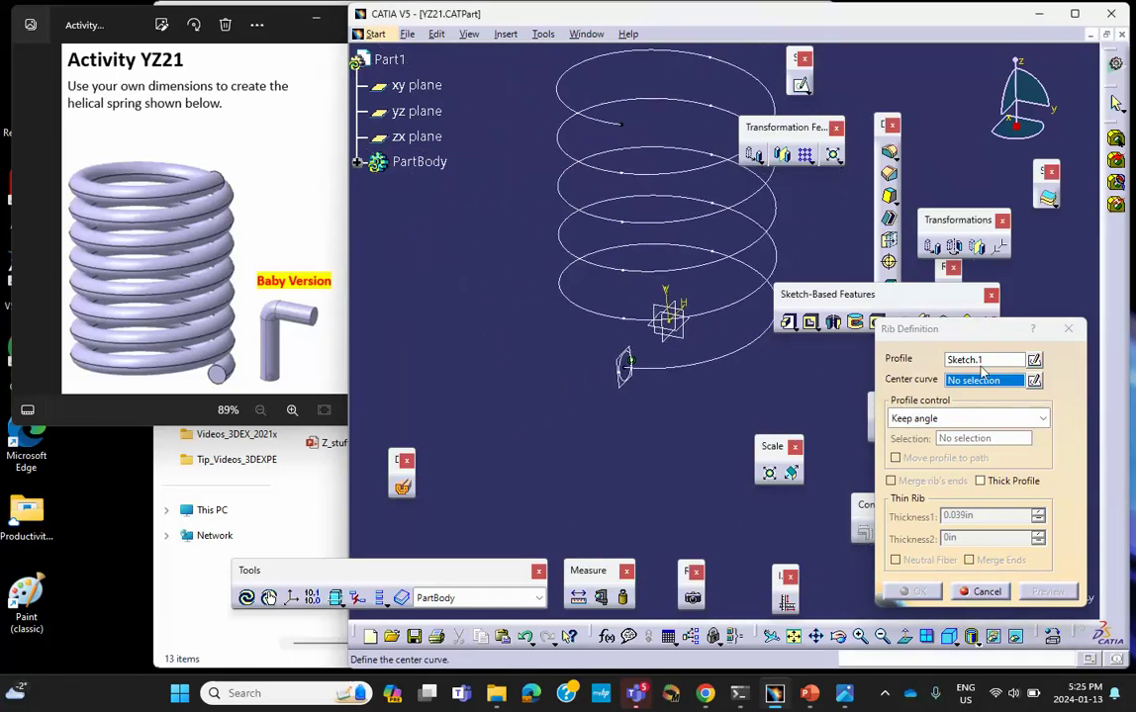
{"action": "left_click", "coordinate": [710, 367]}
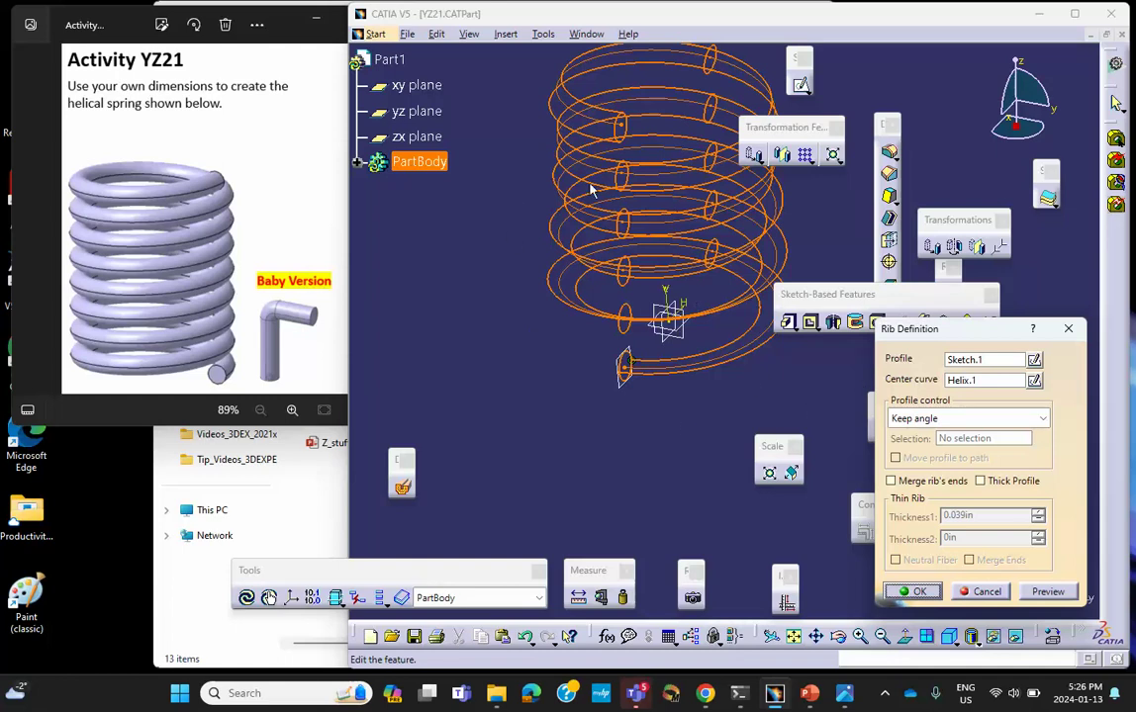
{"action": "left_click", "coordinate": [918, 592]}
{"action": "middle_click_drag", "start_coordinate": [614, 378], "coordinate": [557, 439]}
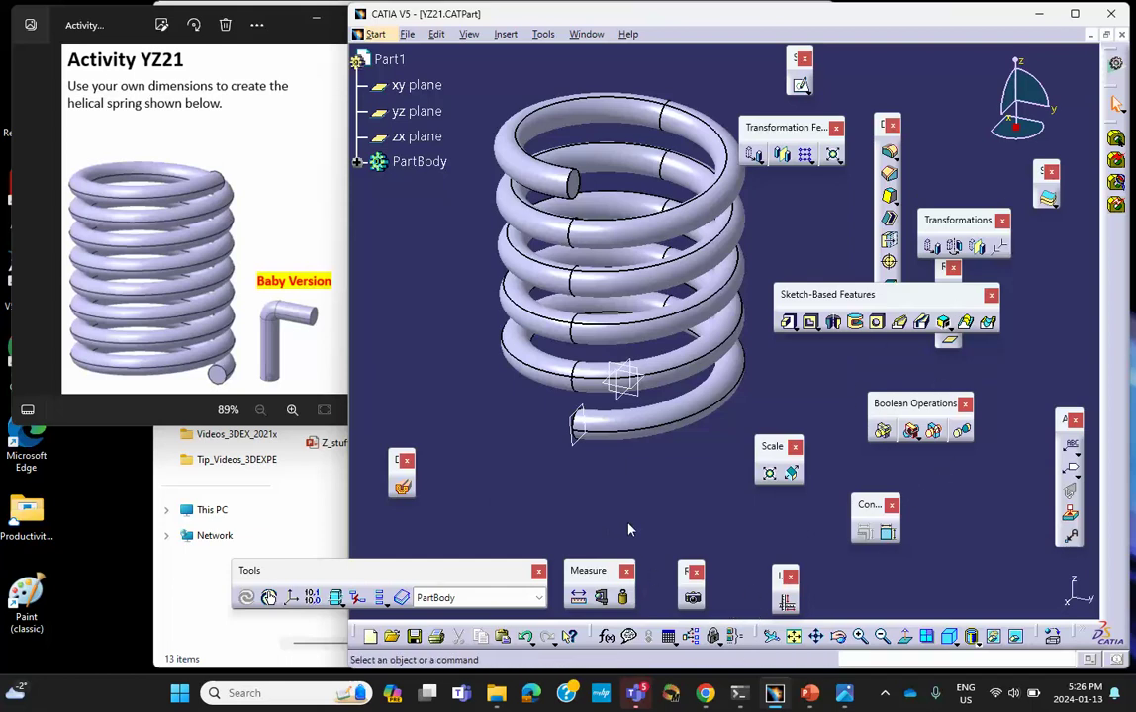
Float the Apply Material toolbar over the model area and apply Bronze from the Metal materials to Part1
{"action": "left_click_drag", "start_coordinate": [1035, 636], "coordinate": [663, 494]}
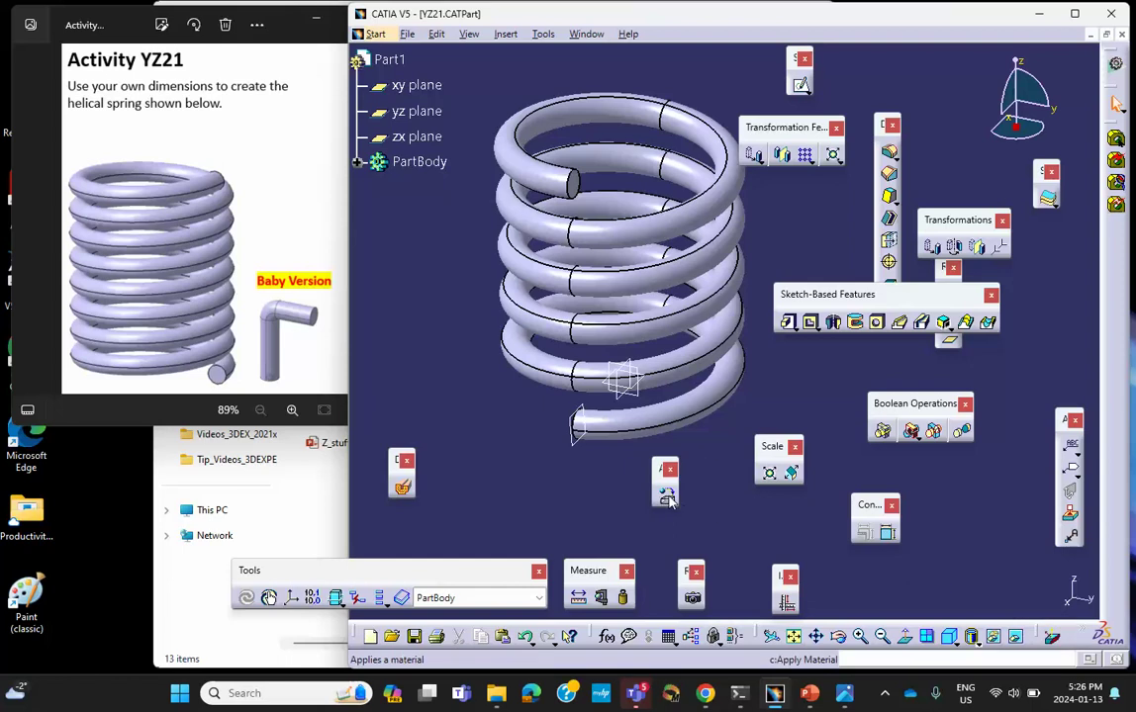
{"action": "left_click", "coordinate": [668, 498]}
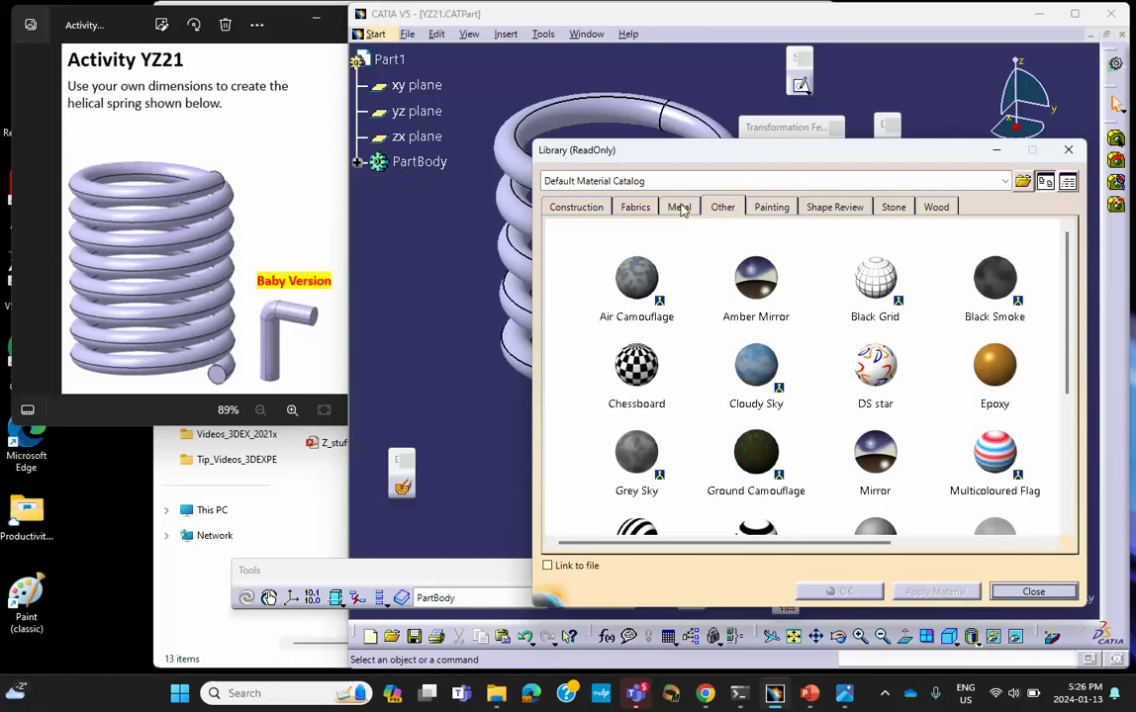
{"action": "left_click", "coordinate": [681, 208]}
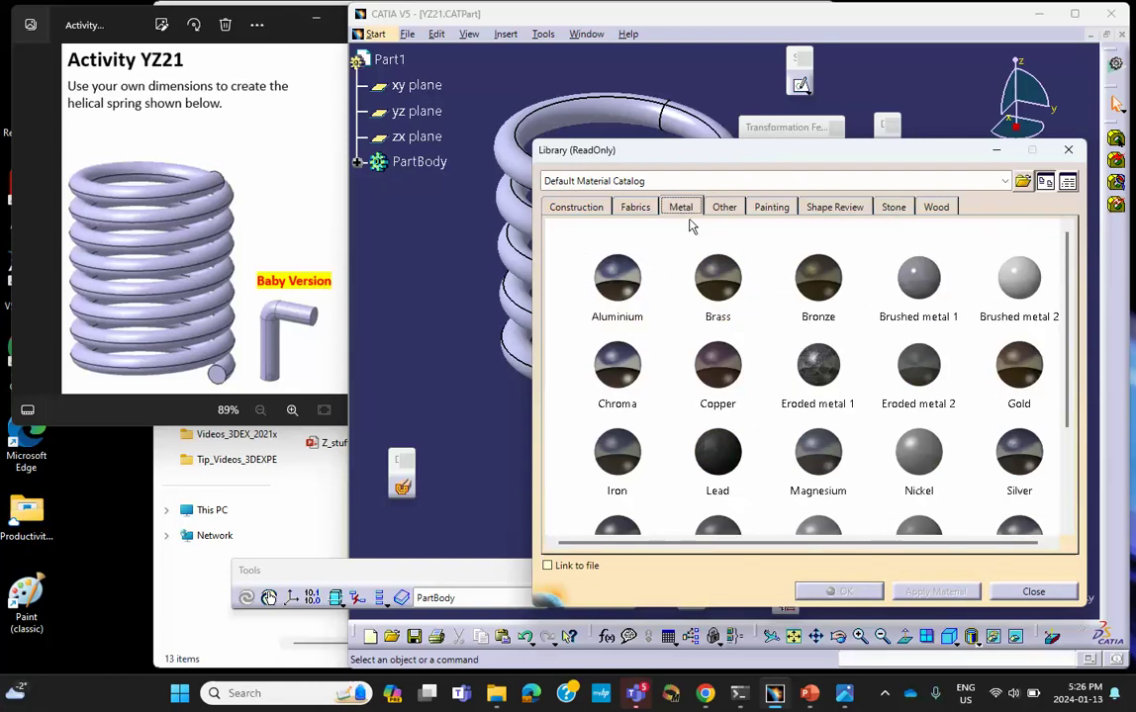
{"action": "scroll", "coordinate": [660, 302], "scroll_direction": "down", "scroll_amount": 2}
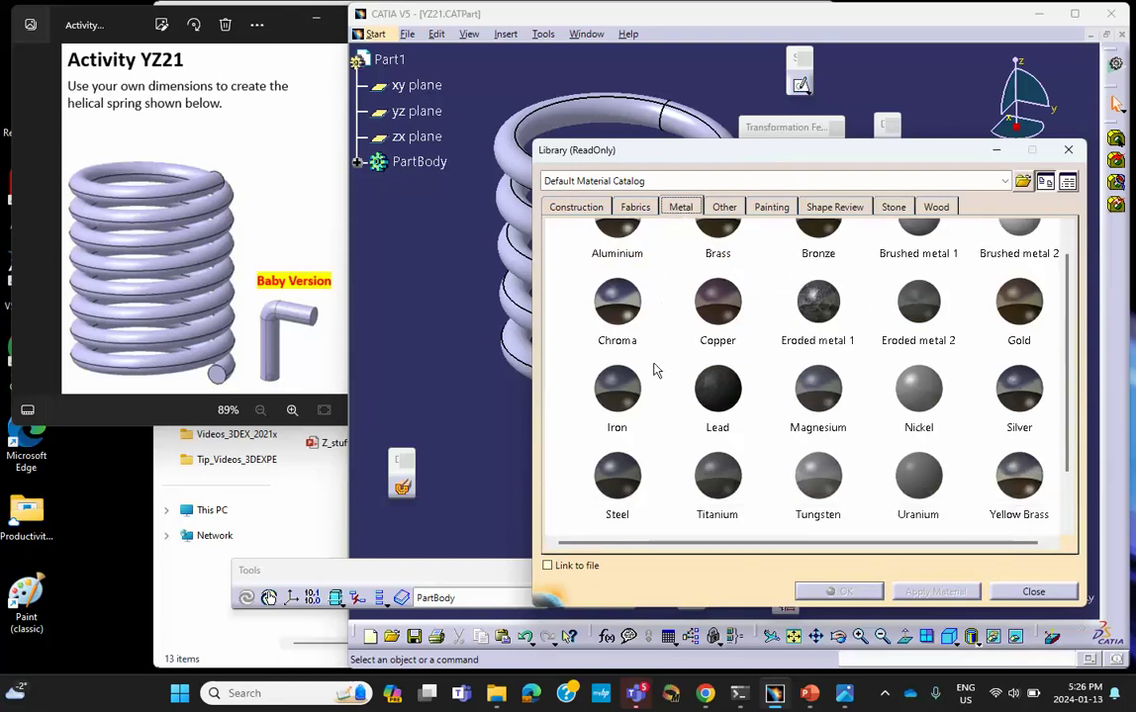
{"action": "scroll", "coordinate": [653, 370], "scroll_direction": "up", "scroll_amount": 2}
{"action": "left_click", "coordinate": [818, 279]}
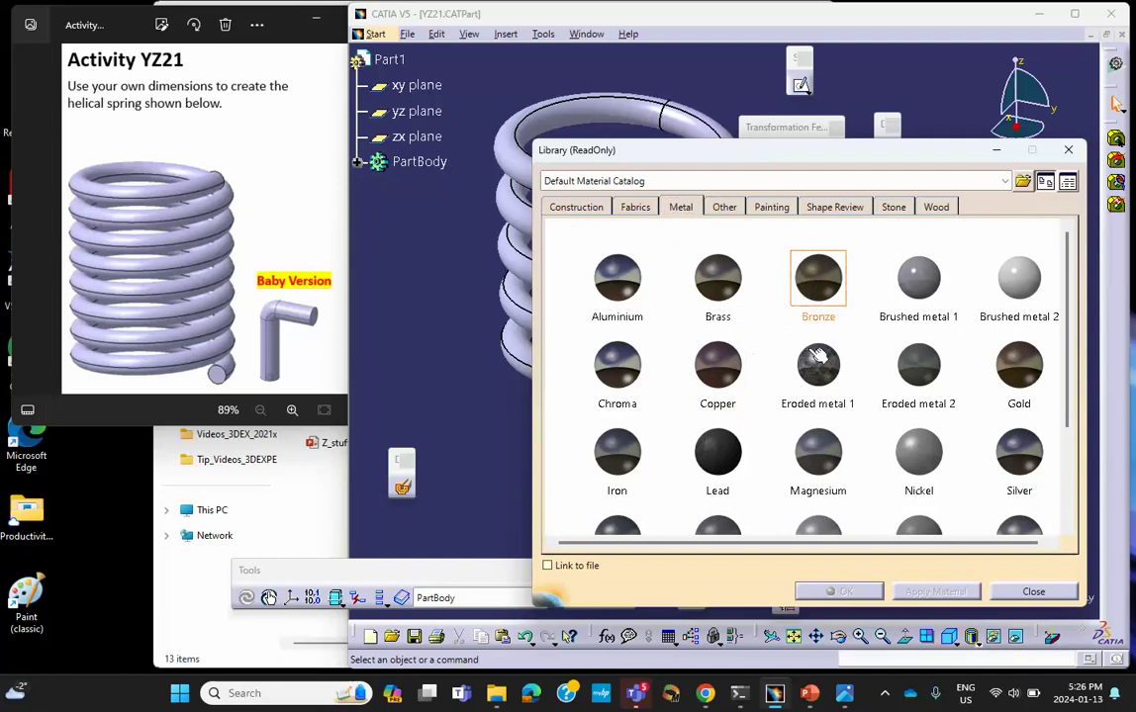
{"action": "left_click", "coordinate": [404, 64]}
{"action": "left_click", "coordinate": [838, 591]}
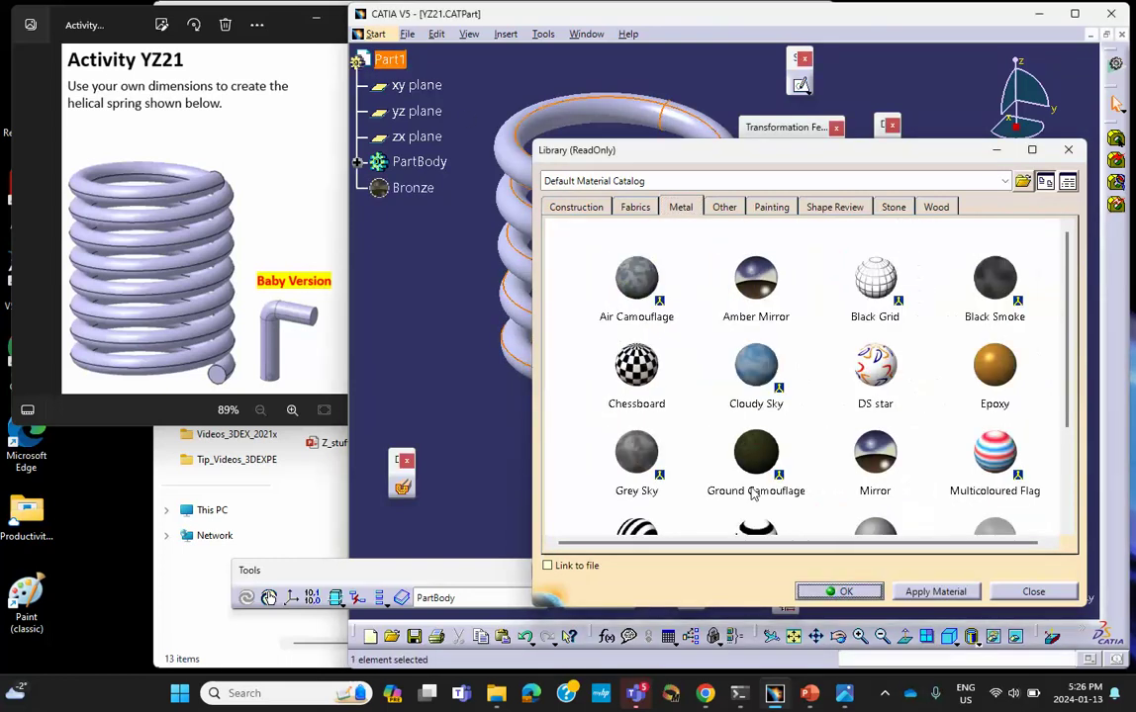
{"action": "left_click", "coordinate": [514, 441]}
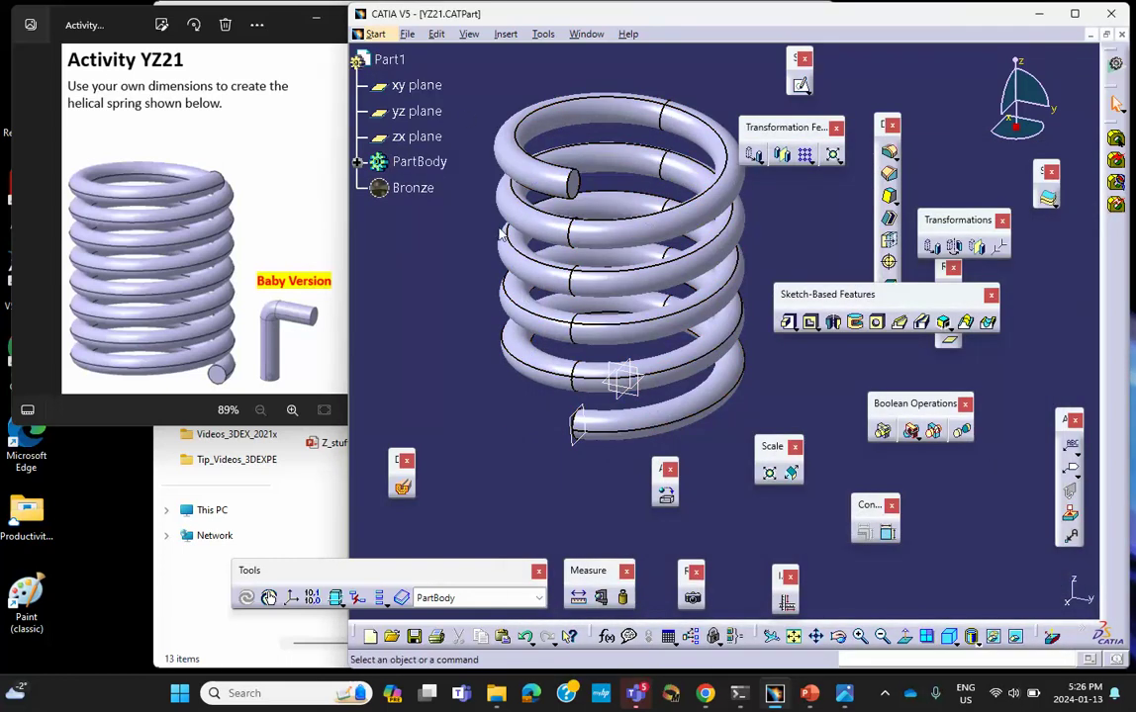
Examine the structural analysis properties of the Bronze material assigned to the part
{"action": "double_click", "coordinate": [414, 189]}
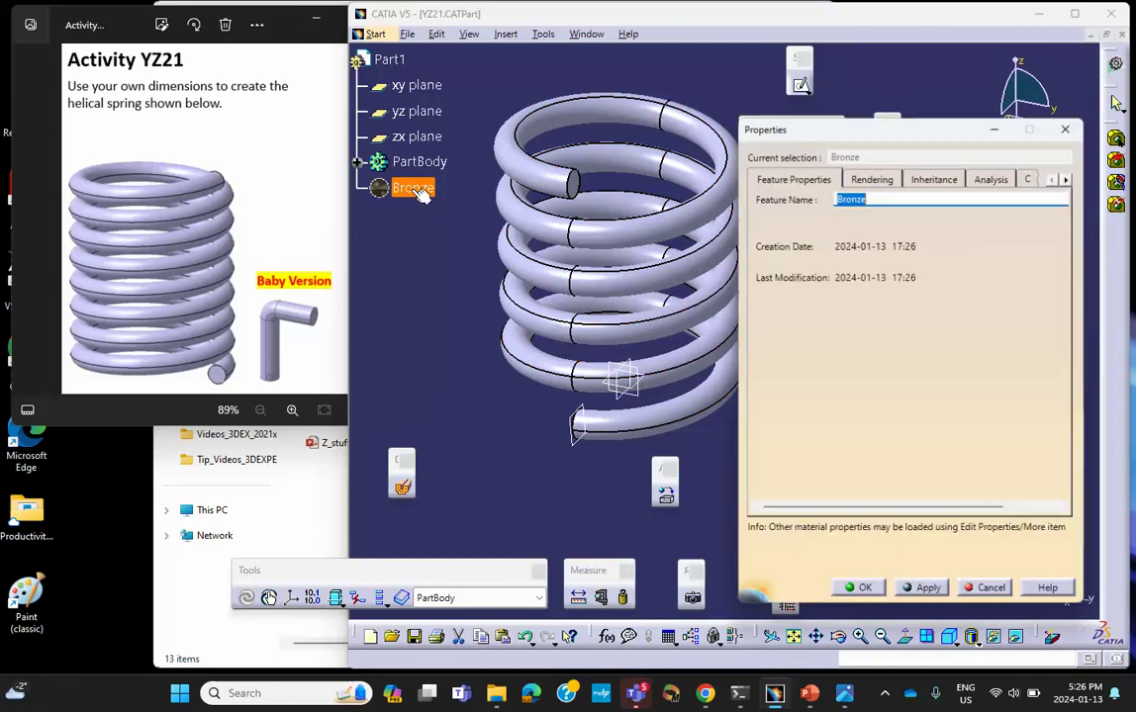
{"action": "left_click", "coordinate": [981, 176]}
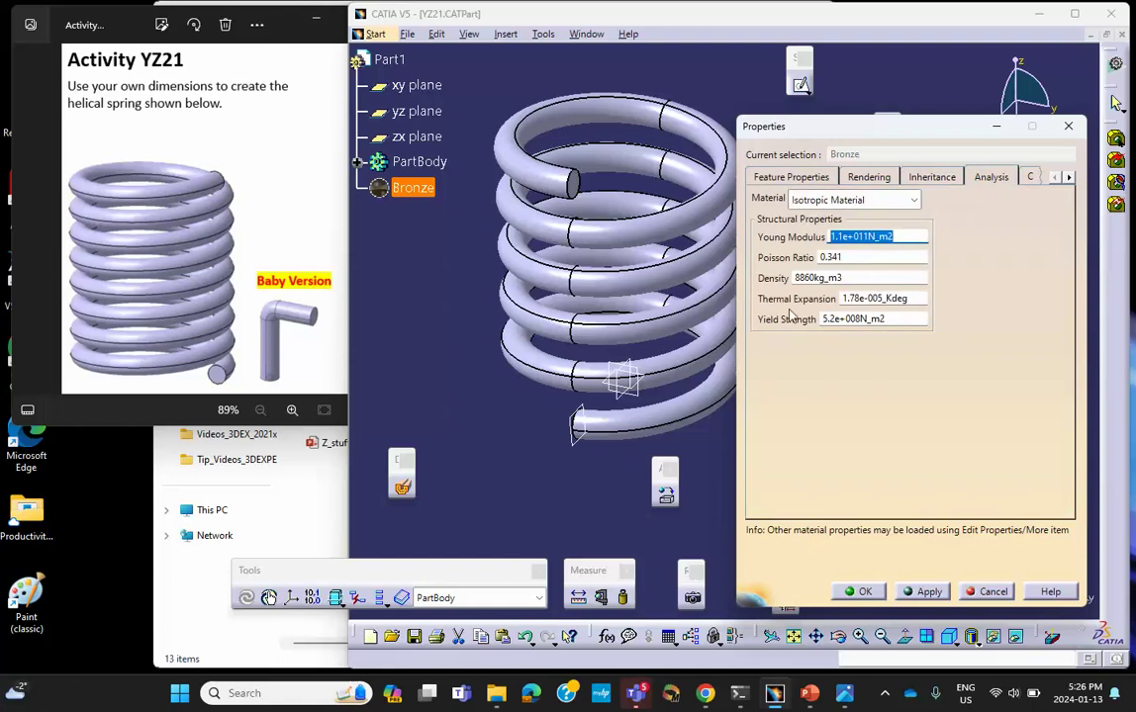
{"action": "left_click", "coordinate": [857, 592]}
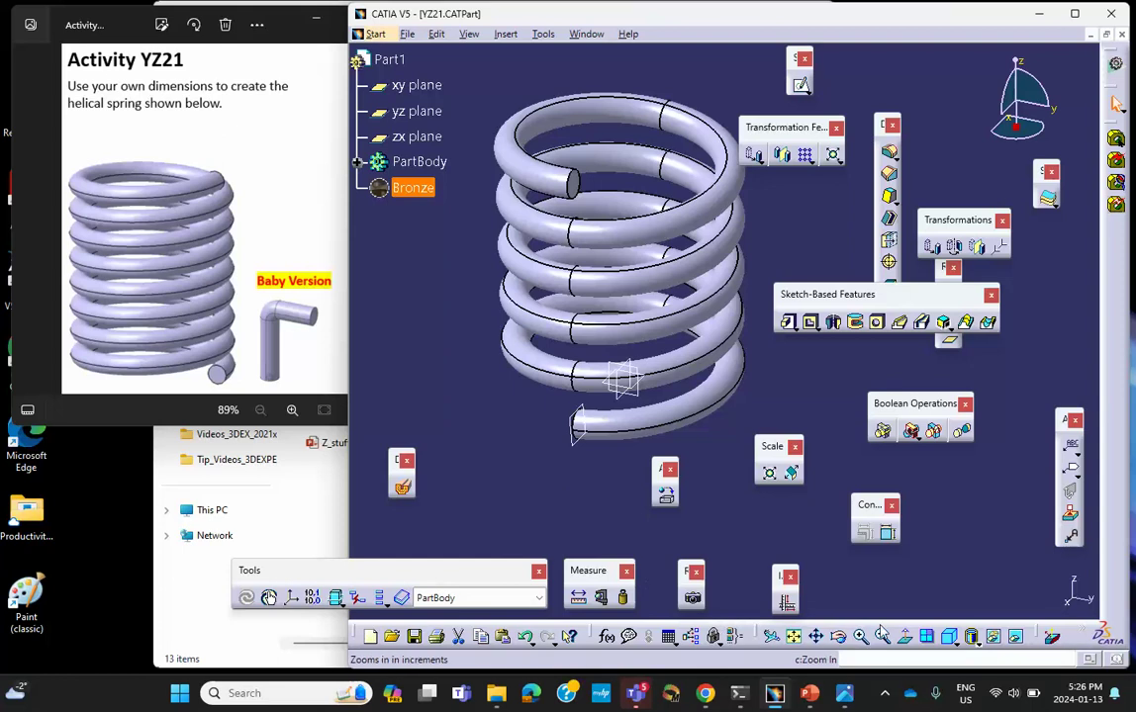
Switch the view mode to shading with material so the spring is rendered in bronze
{"action": "left_click", "coordinate": [971, 636]}
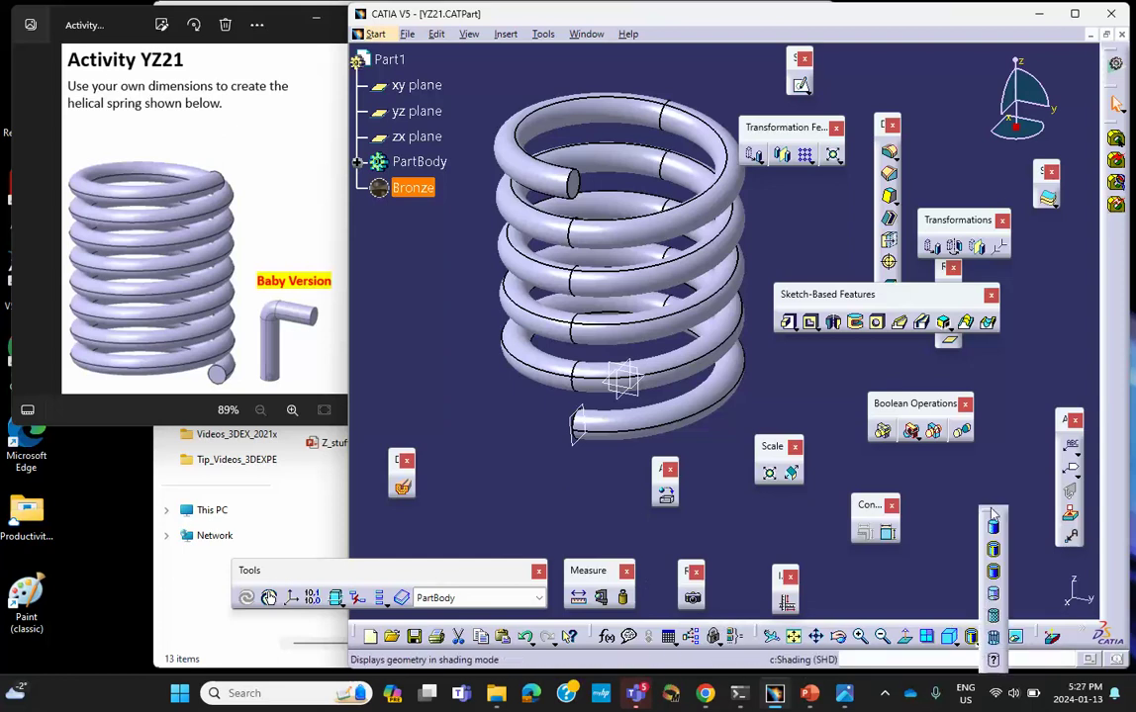
{"action": "left_click", "coordinate": [993, 616]}
{"action": "middle_click_drag", "start_coordinate": [506, 438], "coordinate": [531, 424]}
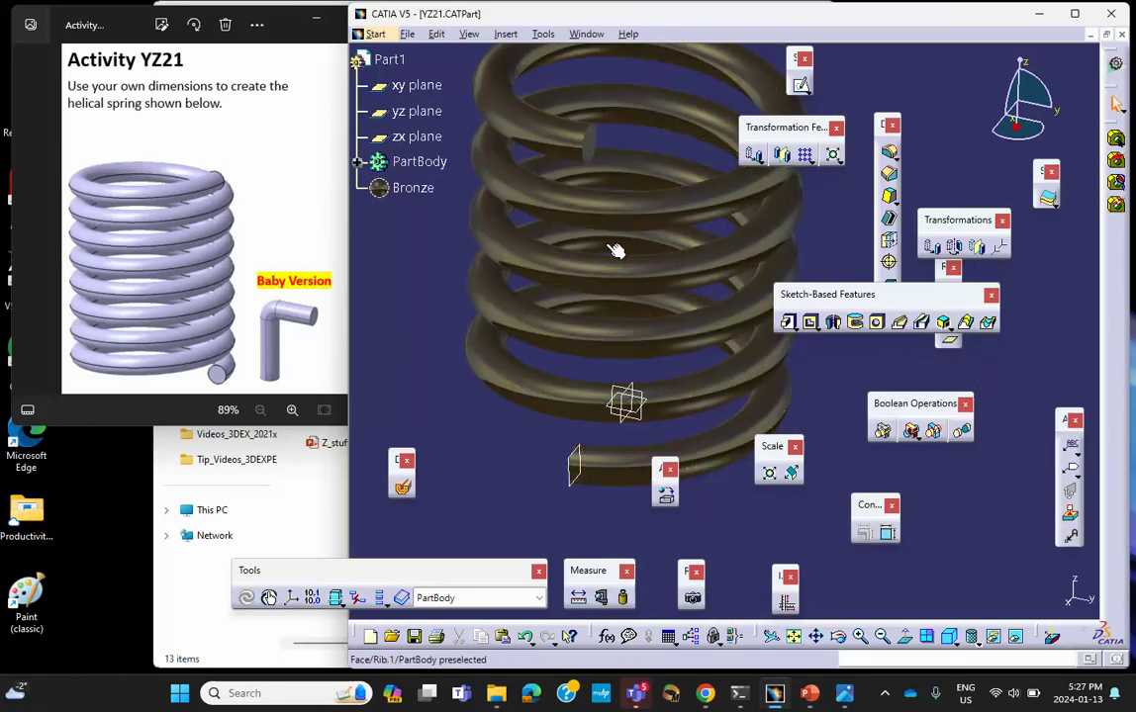
{"action": "double_click", "coordinate": [645, 214]}
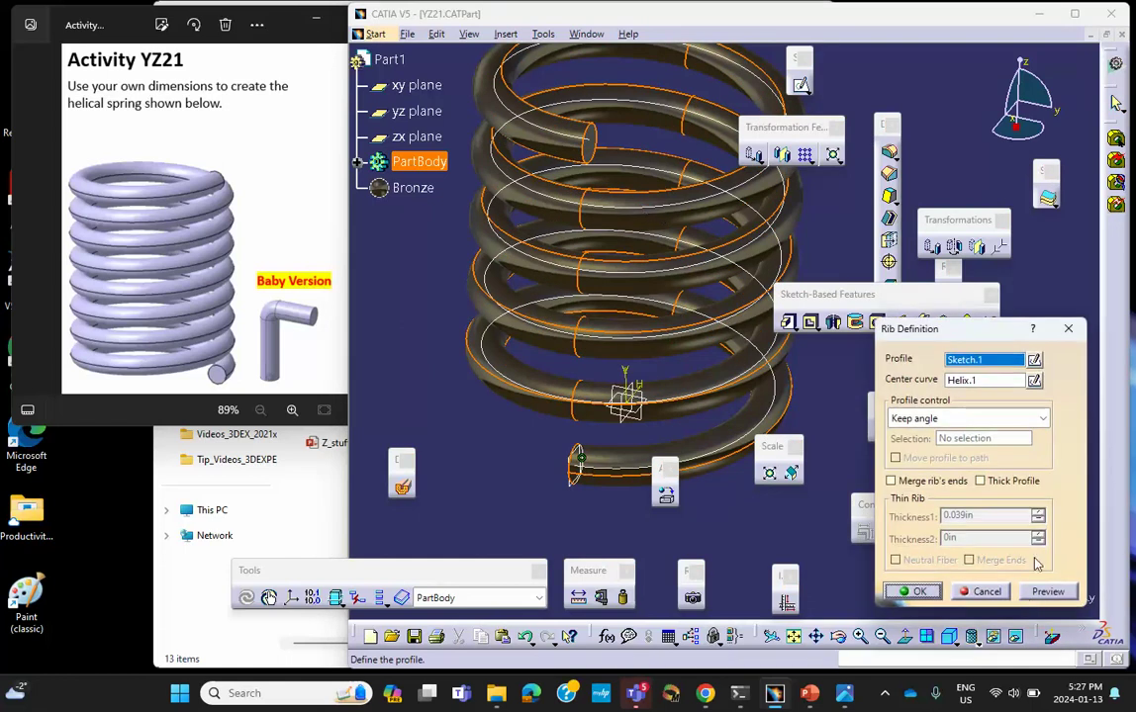
{"action": "left_click", "coordinate": [1004, 591]}
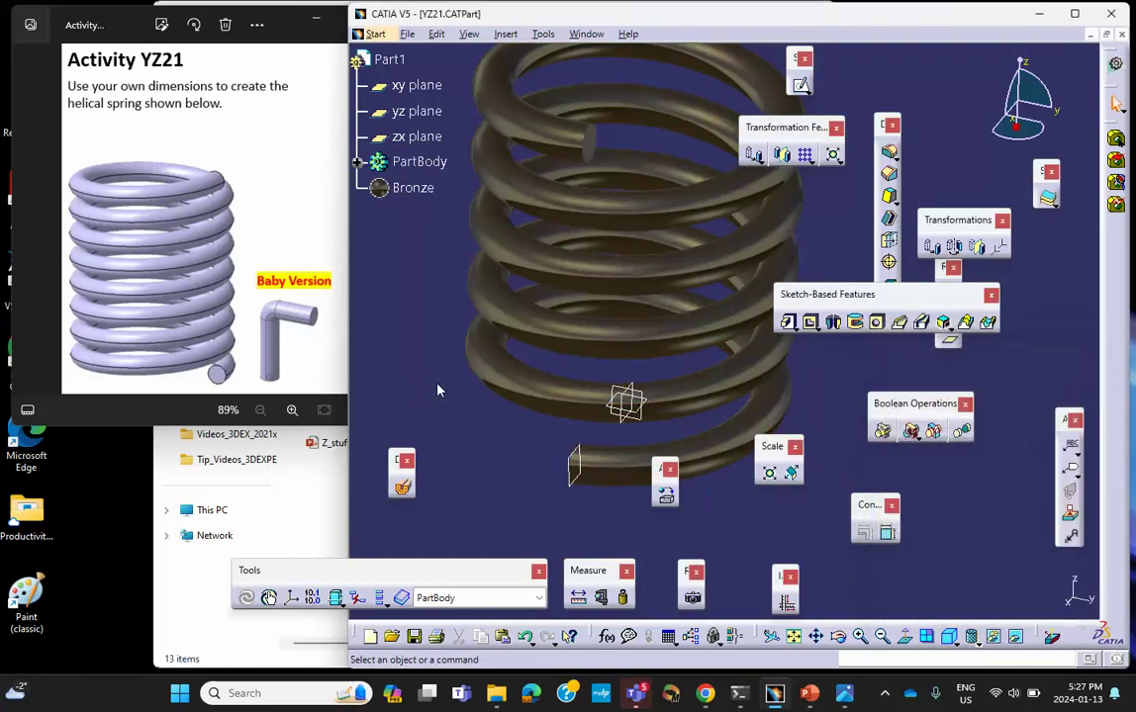
{"action": "middle_click_drag", "start_coordinate": [558, 342], "coordinate": [514, 396]}
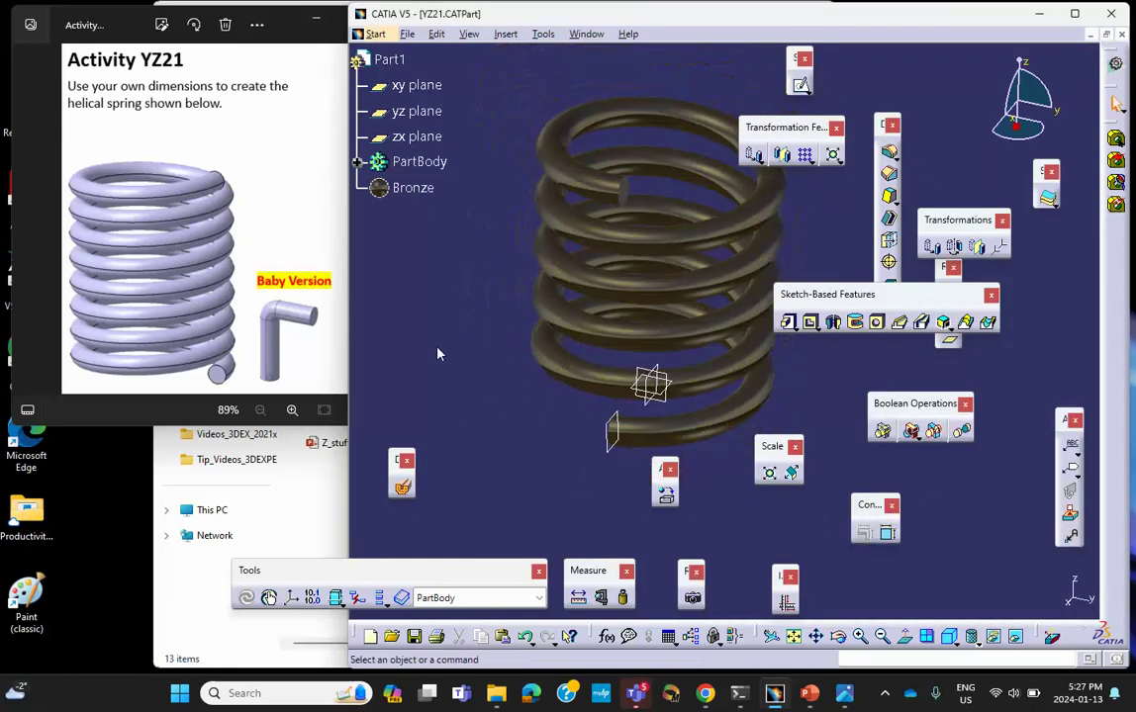
Expand PartBody in the specification tree and review the rib's graphic properties, leaving them as they are
{"action": "left_click", "coordinate": [358, 163]}
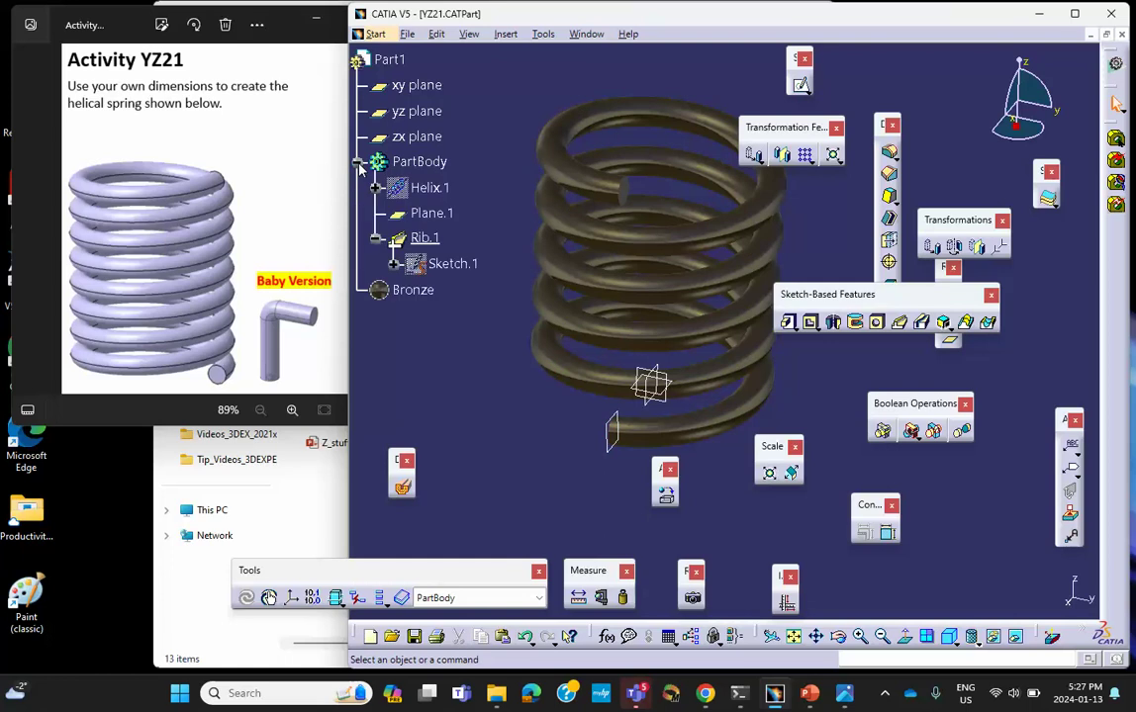
{"action": "right_click", "coordinate": [422, 239]}
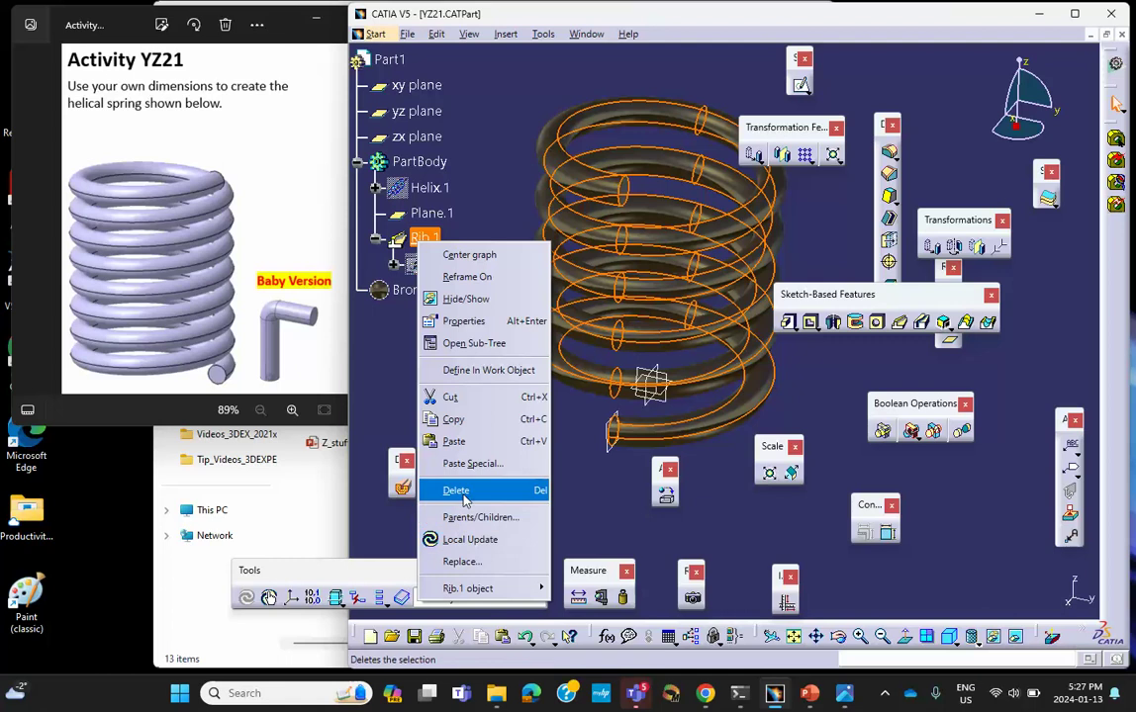
{"action": "left_click", "coordinate": [465, 321]}
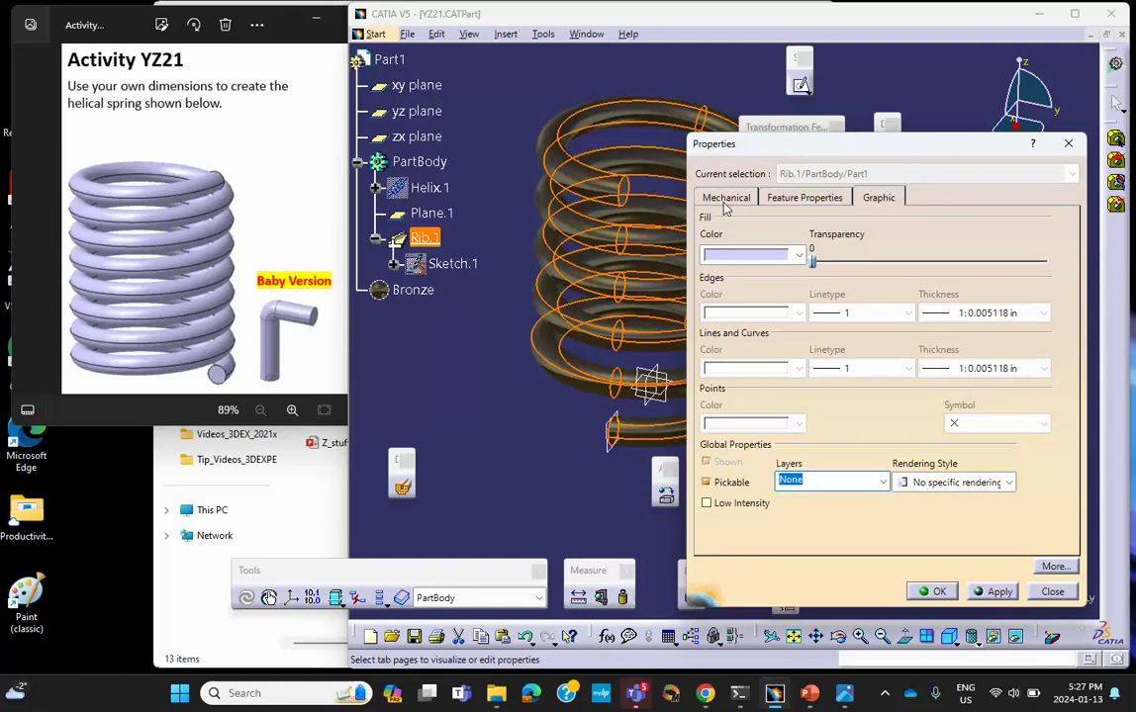
{"action": "left_click", "coordinate": [933, 591]}
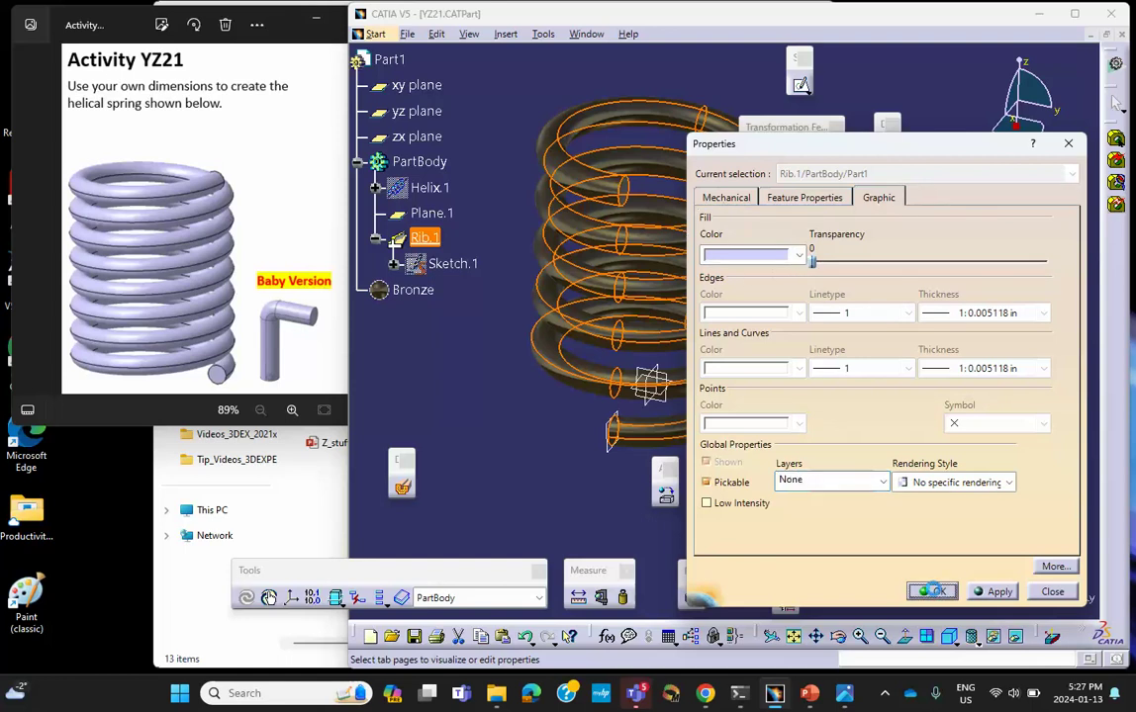
{"action": "left_click", "coordinate": [534, 287]}
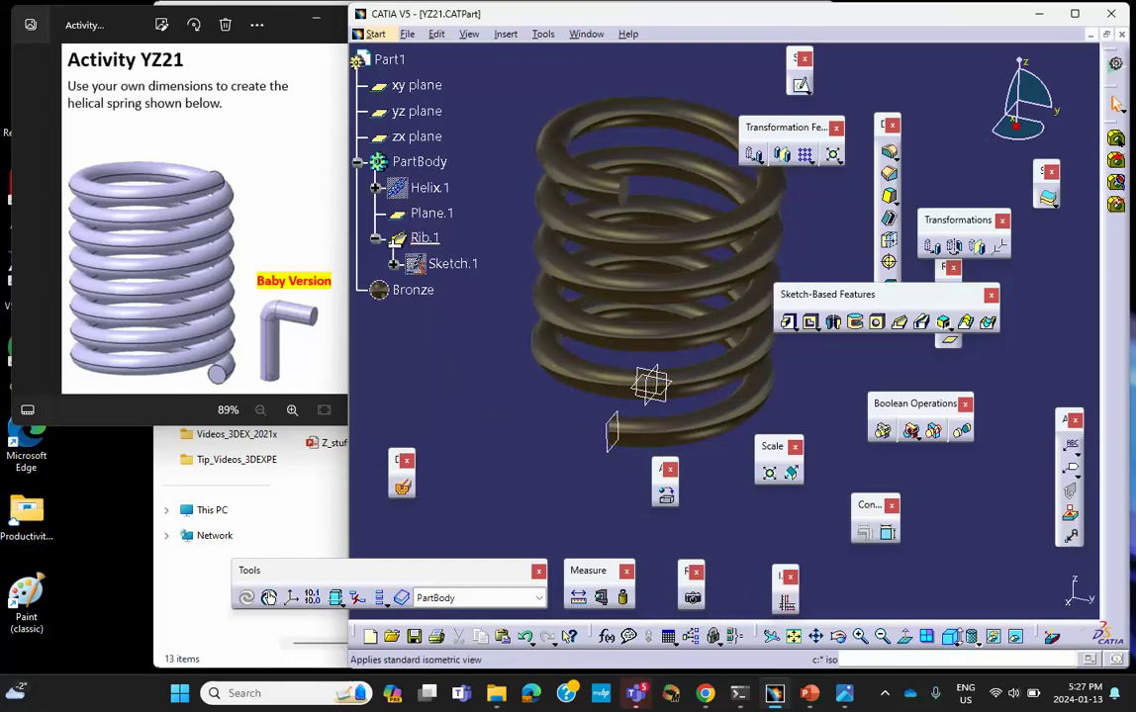
{"action": "left_click", "coordinate": [888, 696]}
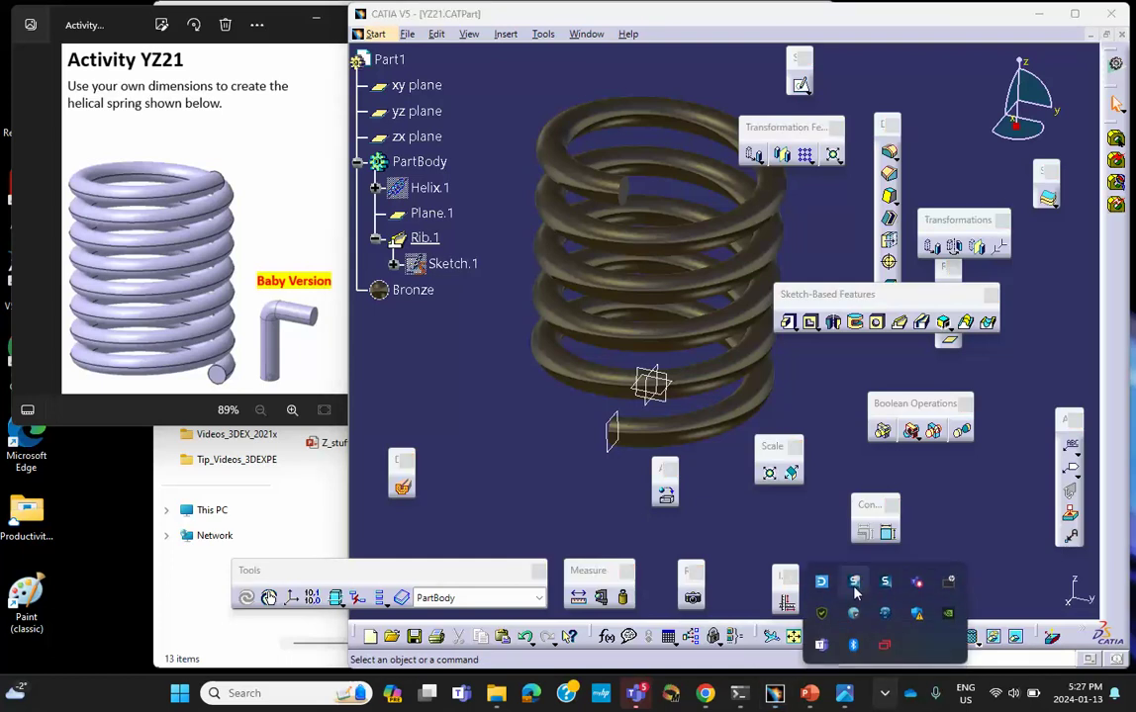